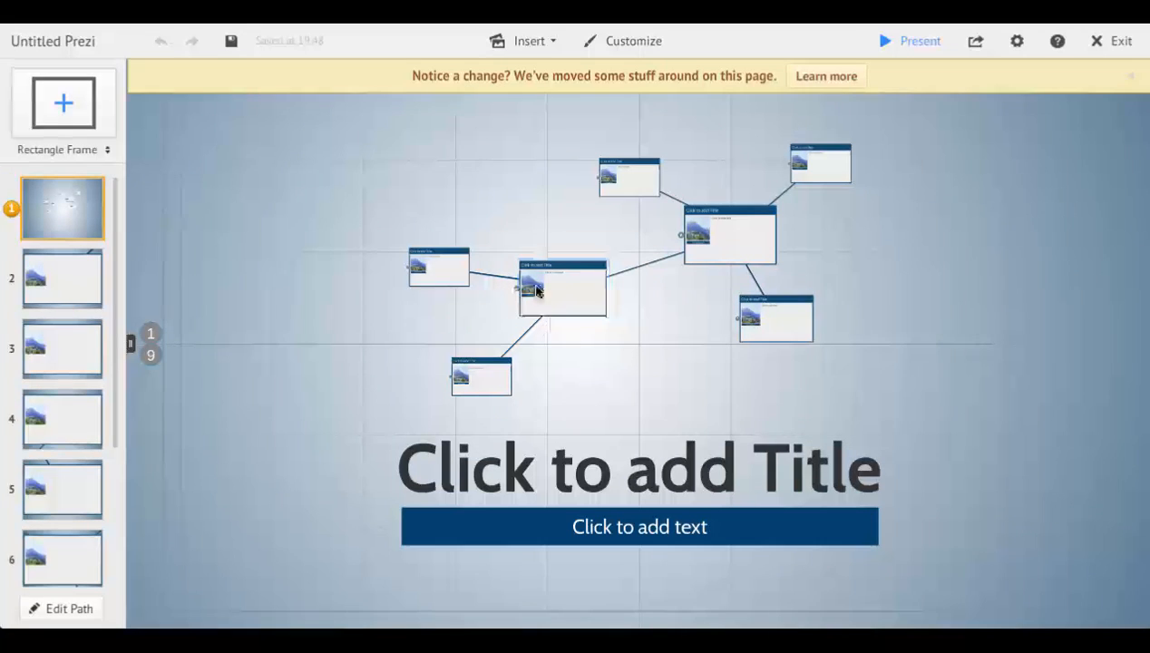
# Enter "Euclid - The Father of Geometry" as the body text of the second path frame
pyautogui.click(72, 282)
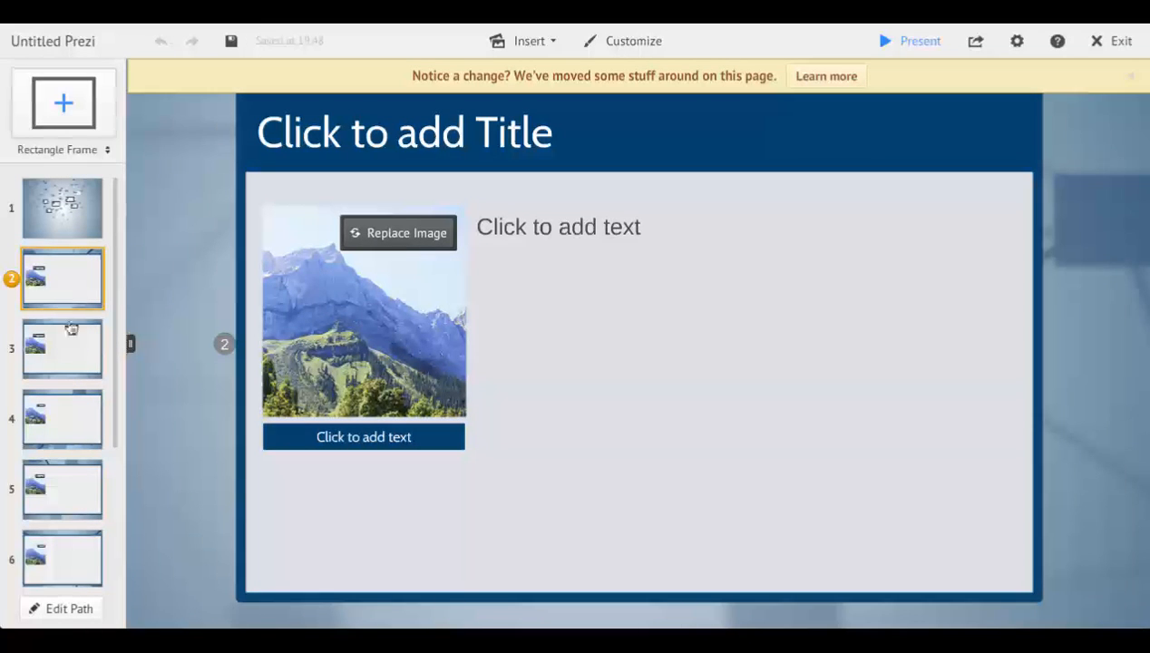
pyautogui.click(67, 350)
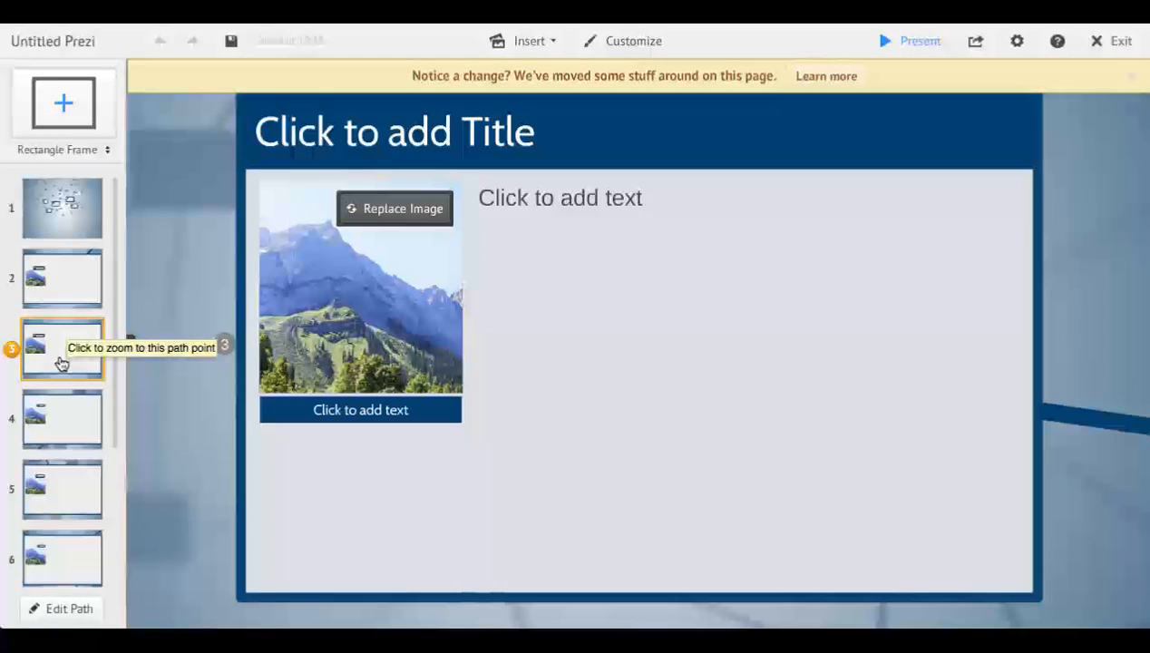
pyautogui.click(67, 293)
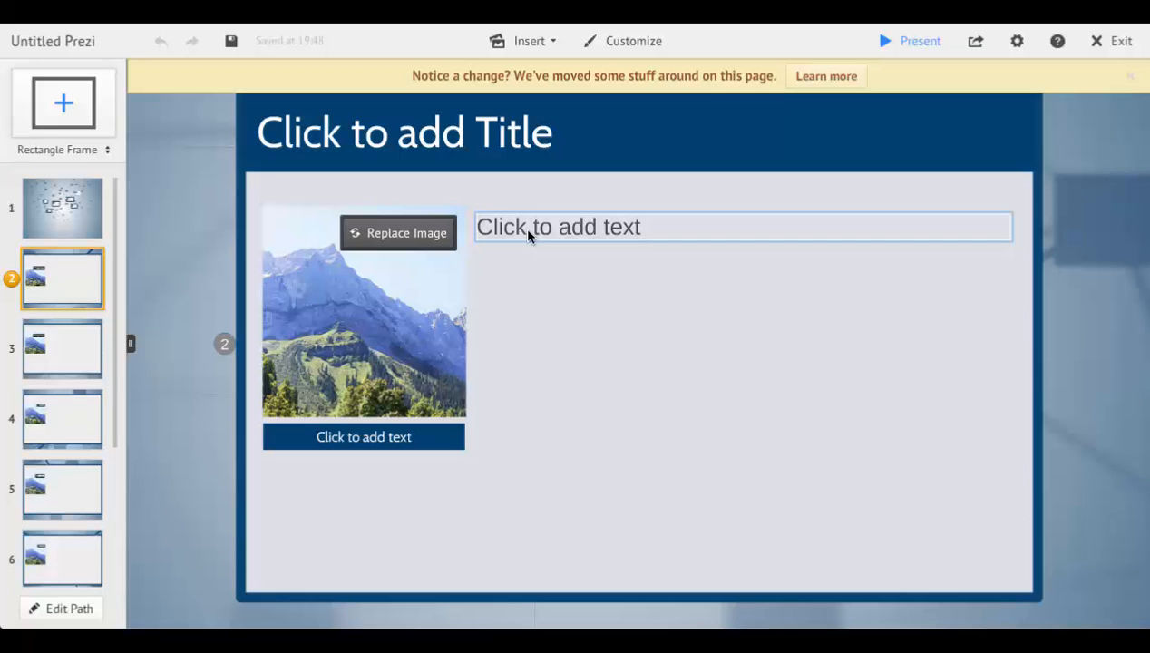
pyautogui.click(529, 235)
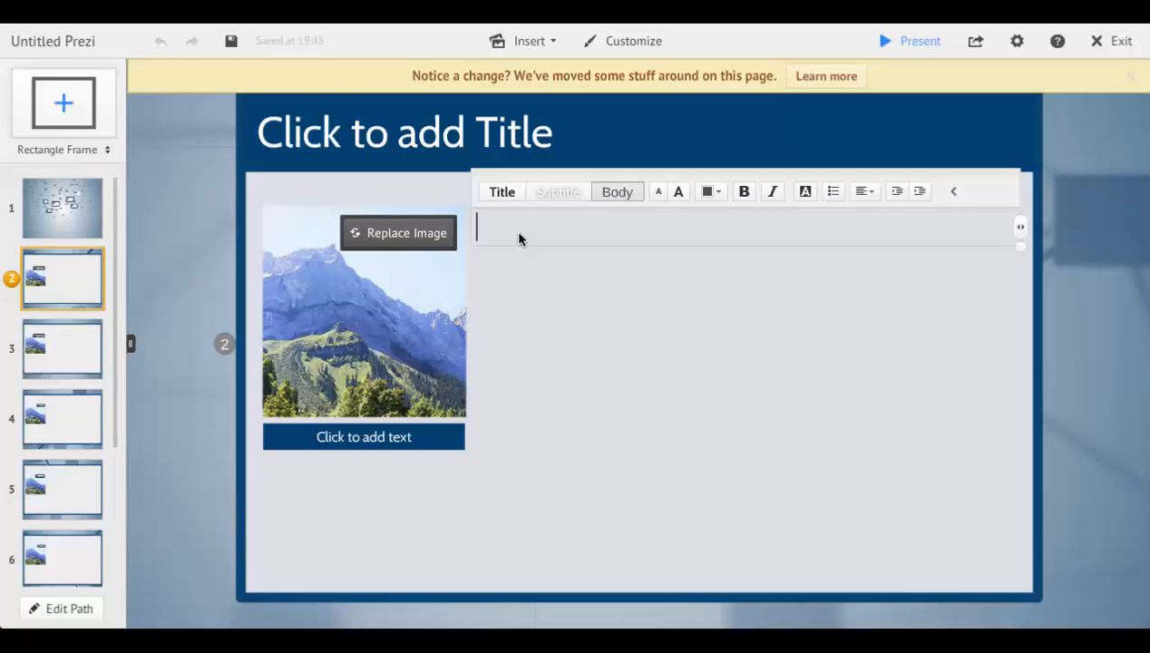
pyautogui.write('Euclid - The ')
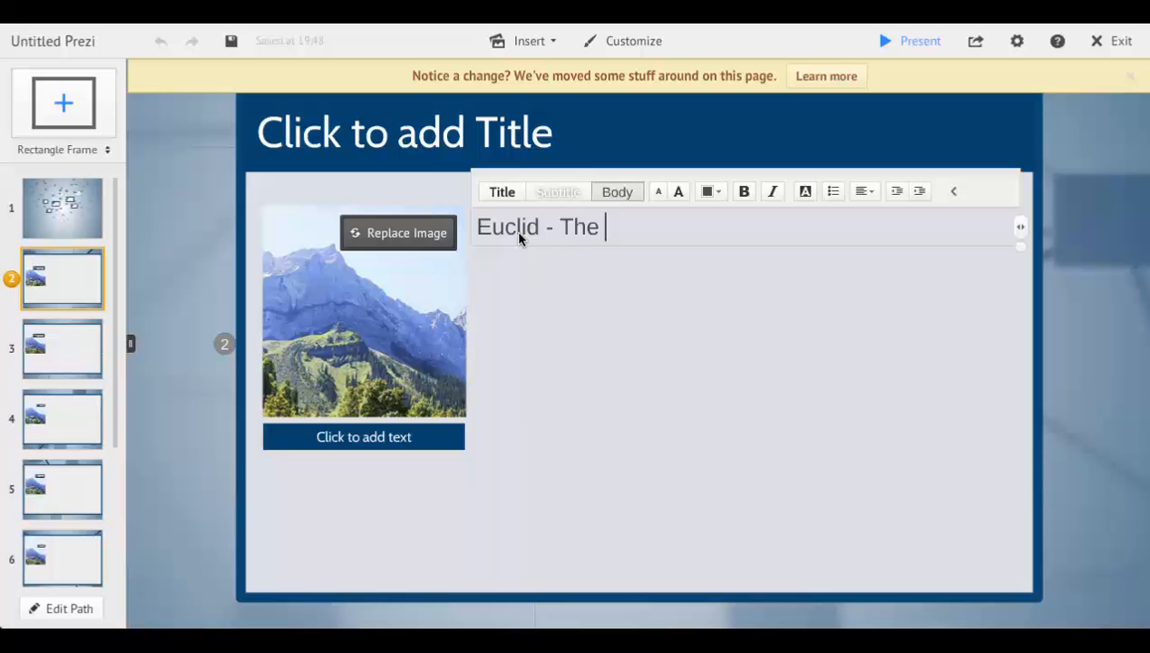
pyautogui.write('Father of Geometry')
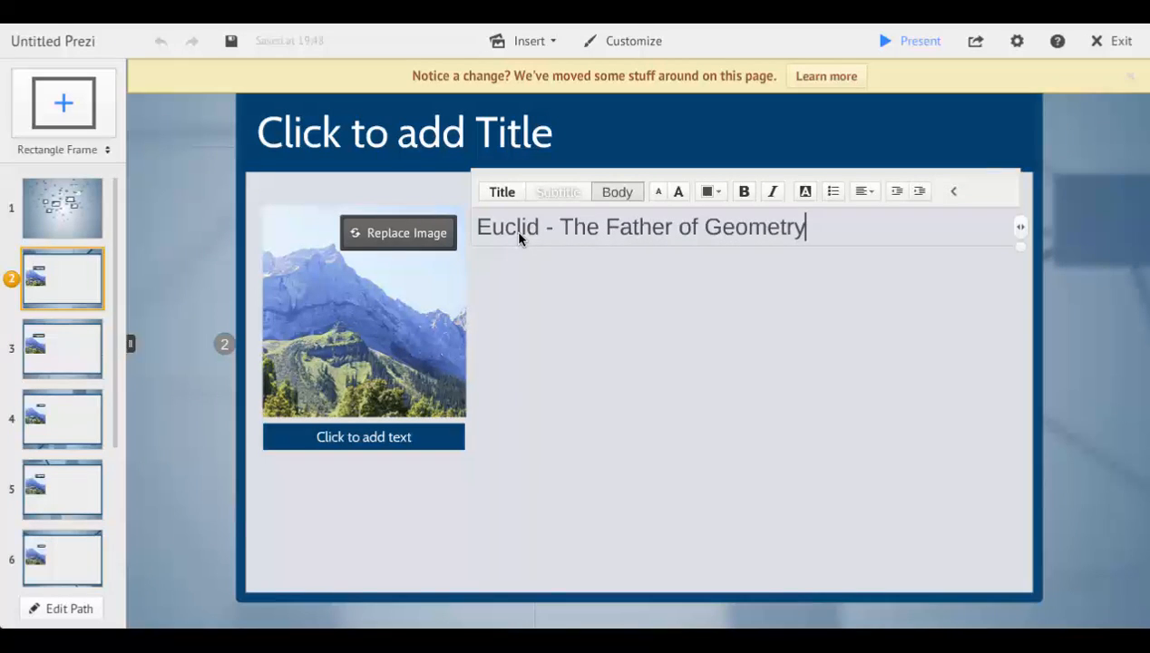
pyautogui.click(558, 340)
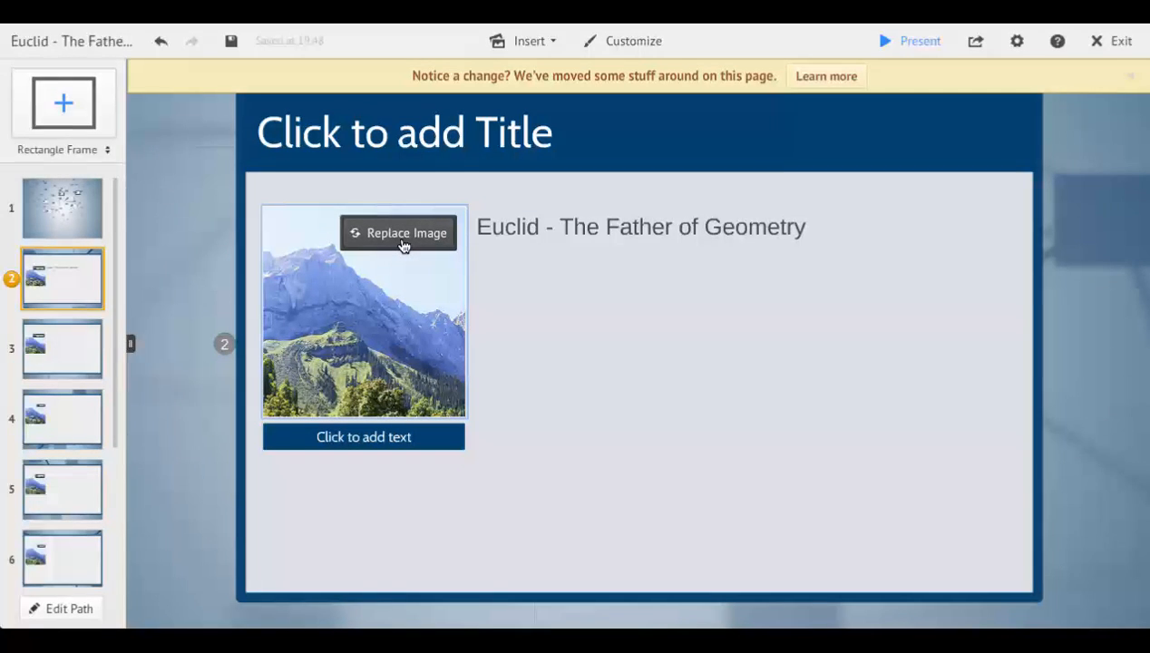
# Search web images for "euclid" and place the coloured portrait over the frame's mountain placeholder image
pyautogui.click(540, 42)
pyautogui.click(533, 90)
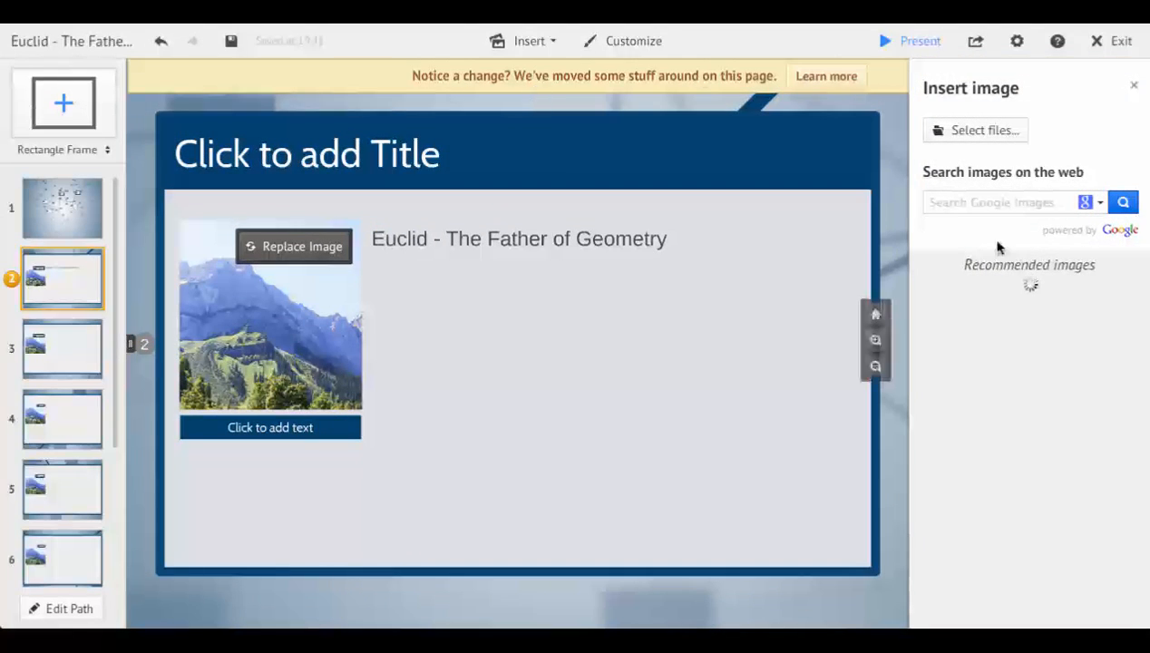
pyautogui.click(986, 202)
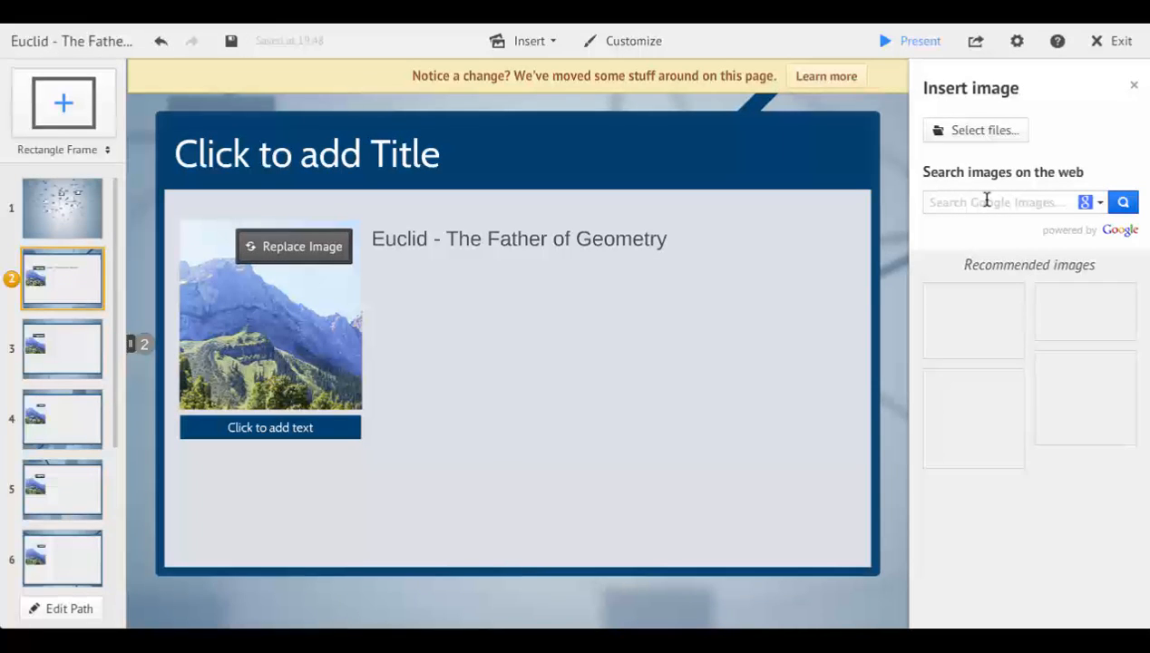
pyautogui.write('euc')
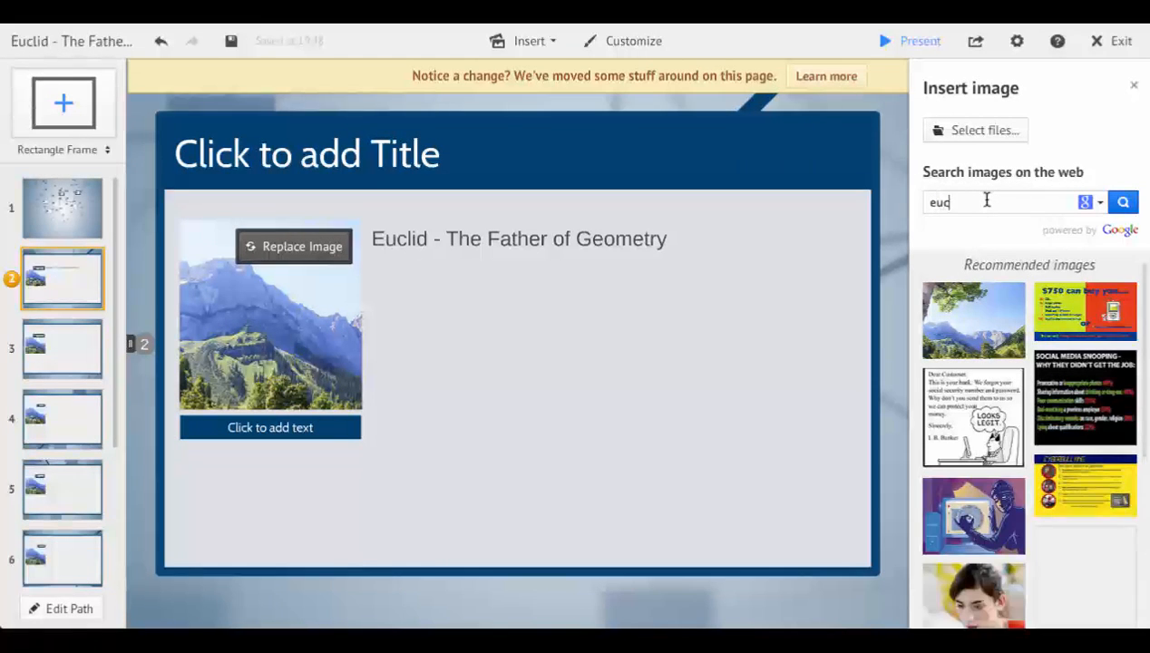
pyautogui.write('lid')
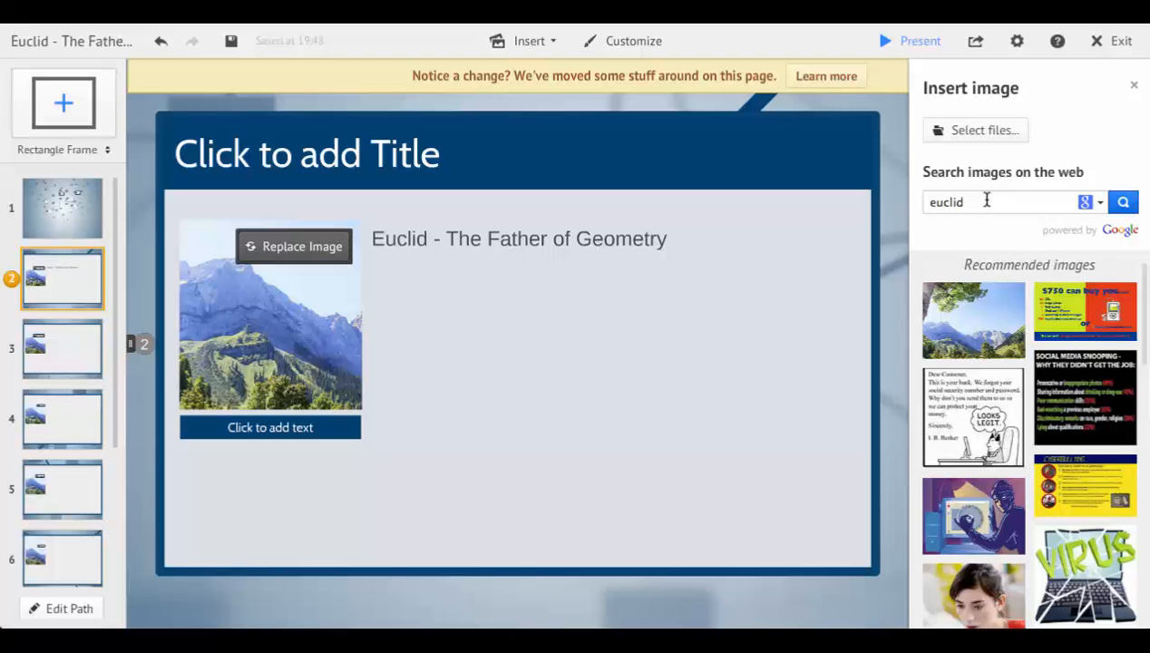
pyautogui.press('Return')
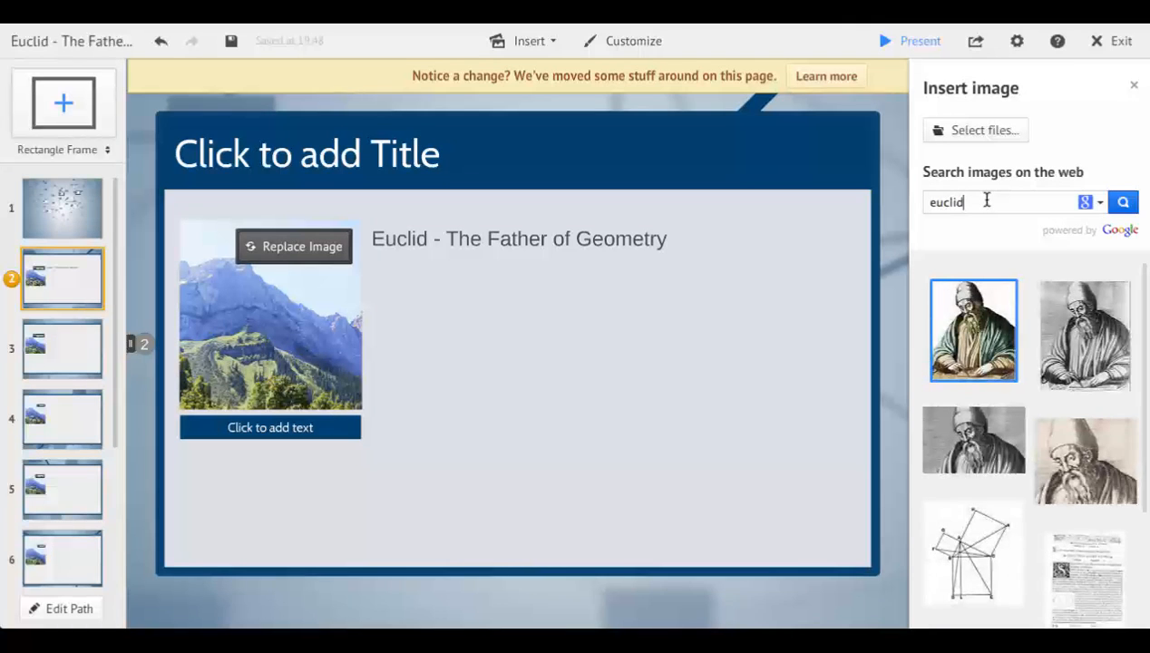
pyautogui.moveTo(1004, 324); pyautogui.dragTo(264, 335)
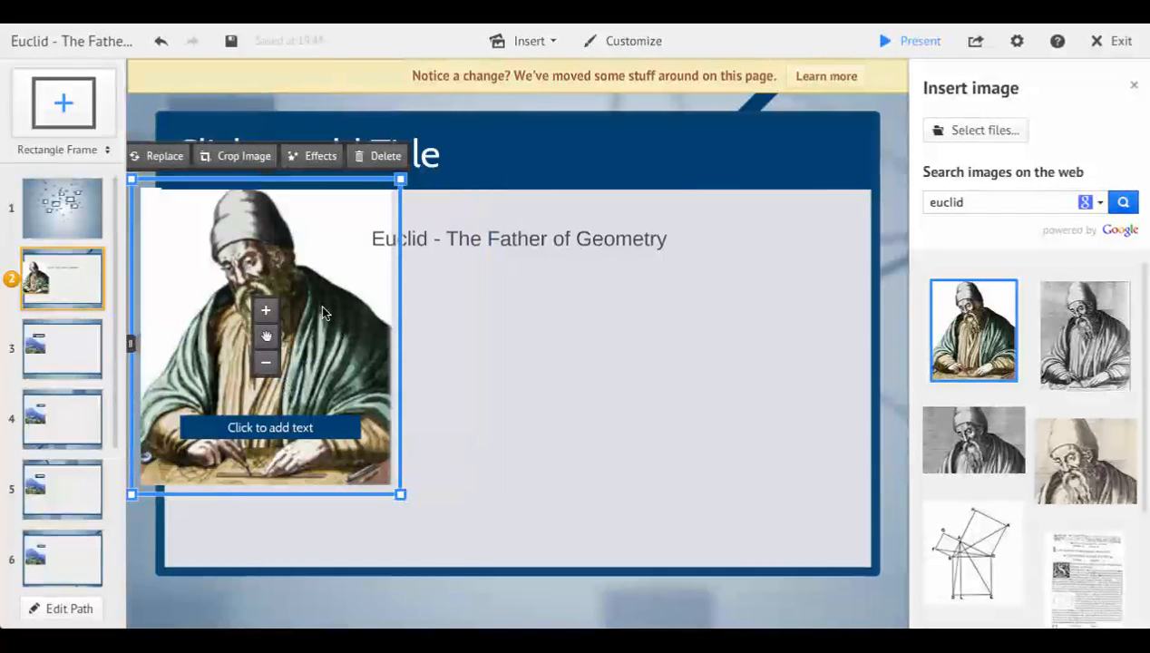
# Shrink the Euclid portrait, set it aside in the lower part of the frame, and delete the mountain placeholder image
pyautogui.click(267, 364)
pyautogui.click(267, 363)
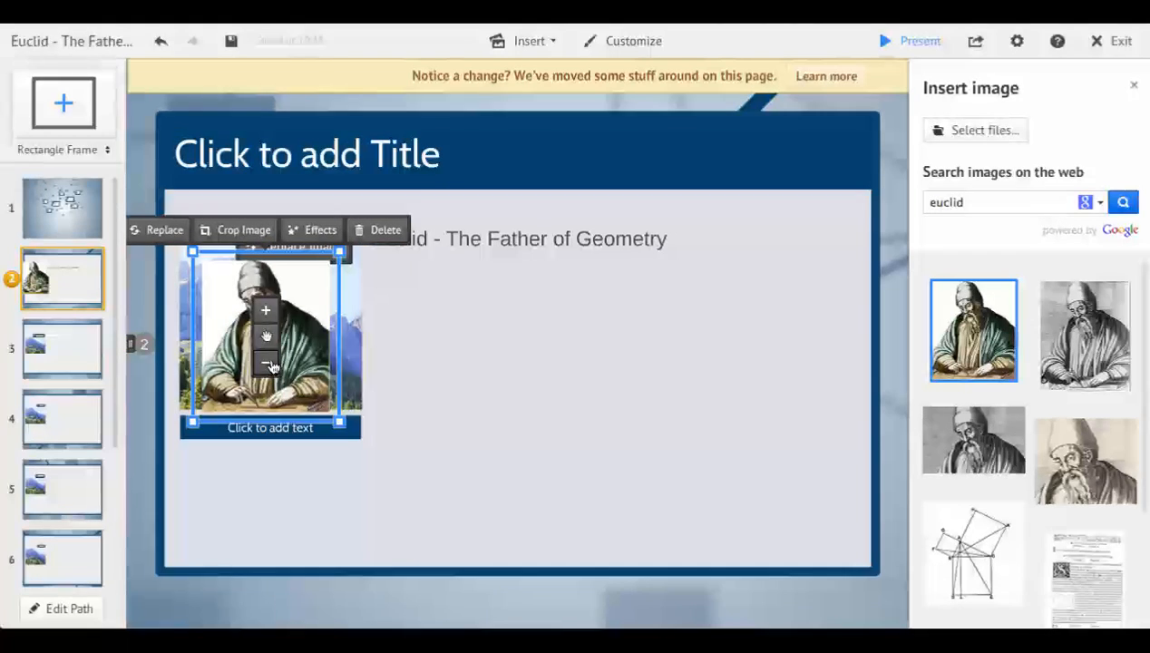
pyautogui.moveTo(298, 321); pyautogui.dragTo(660, 499)
pyautogui.click(330, 357)
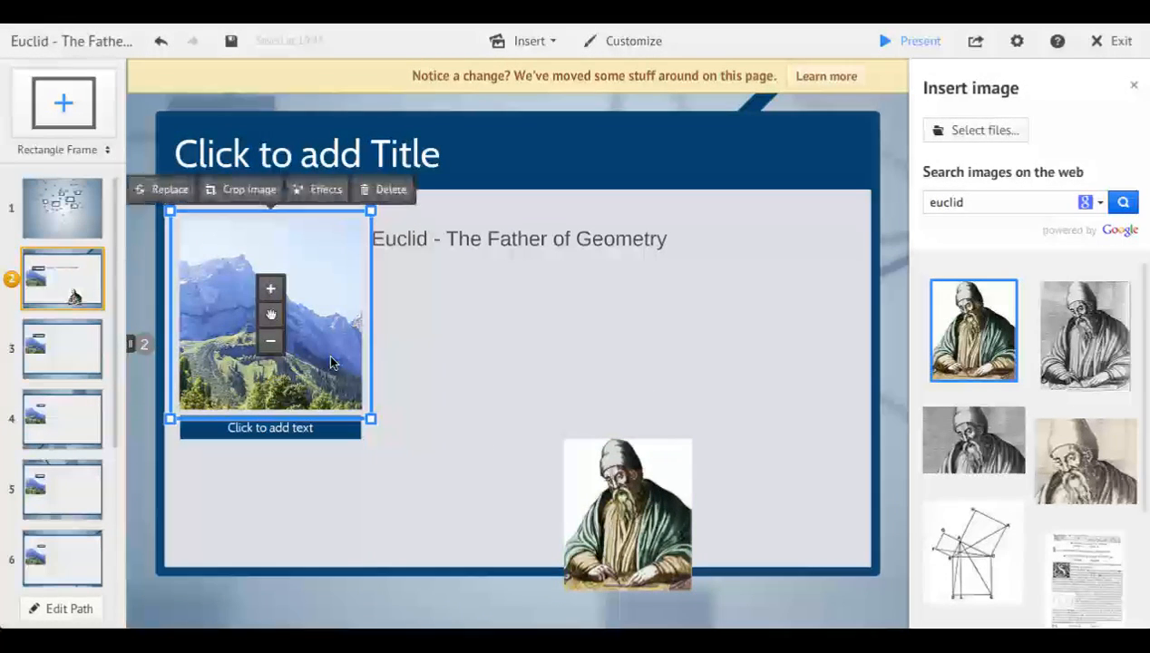
pyautogui.press('Delete')
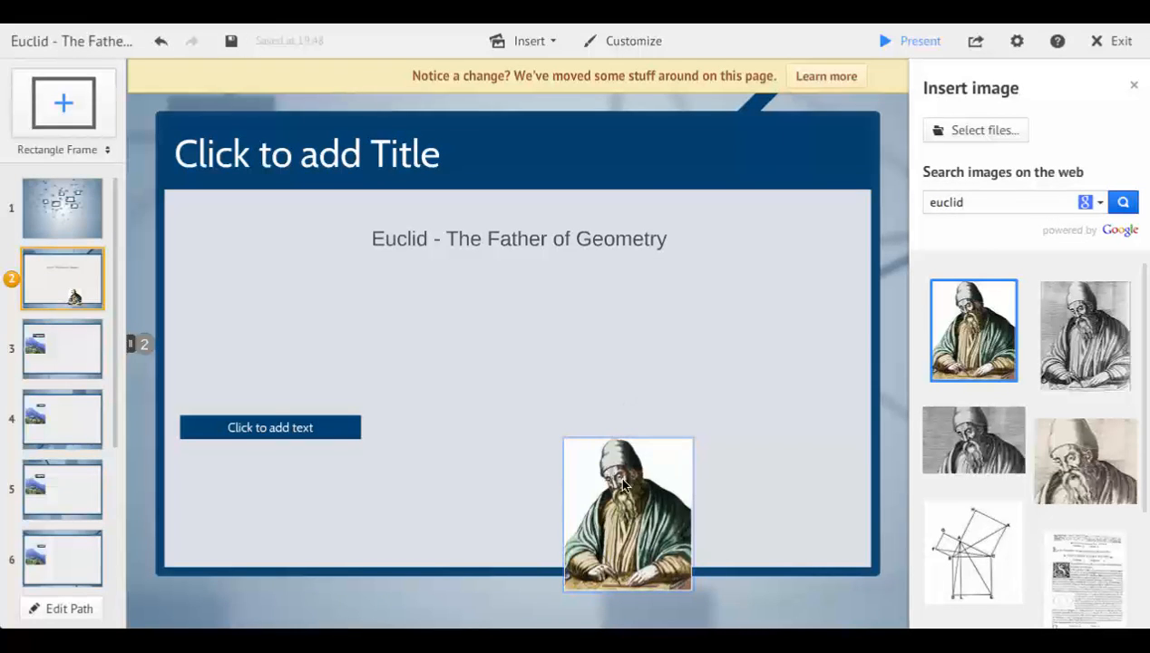
# Move the Euclid portrait above the blue caption box and enlarge it to about the caption's width
pyautogui.moveTo(617, 474); pyautogui.dragTo(246, 277)
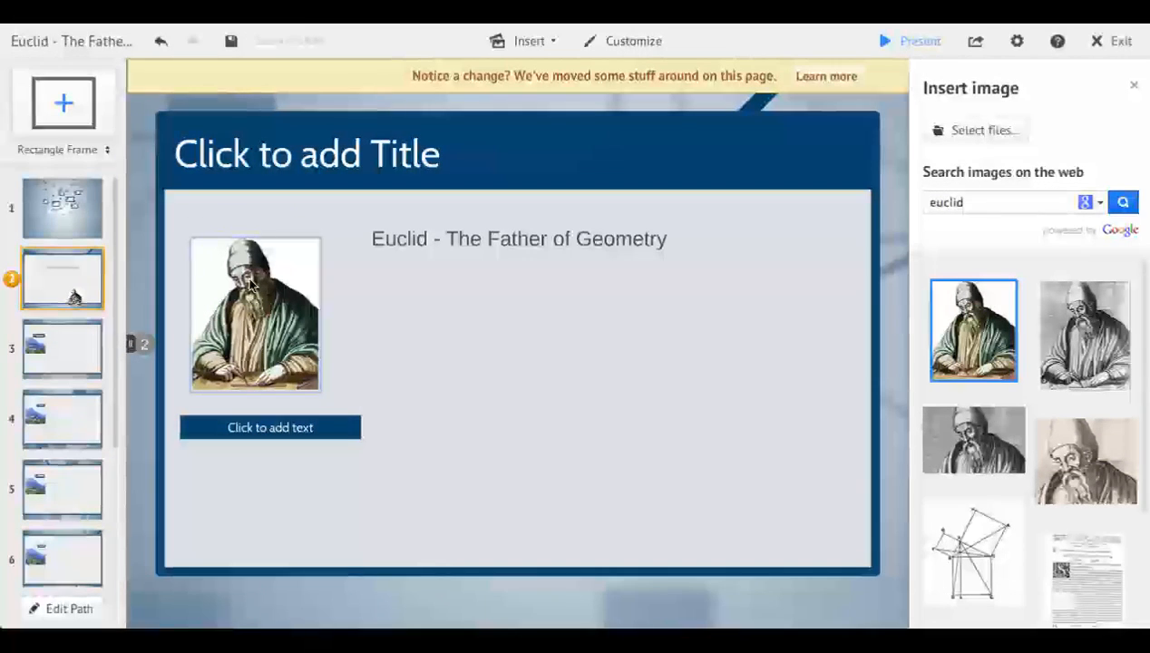
pyautogui.click(247, 277)
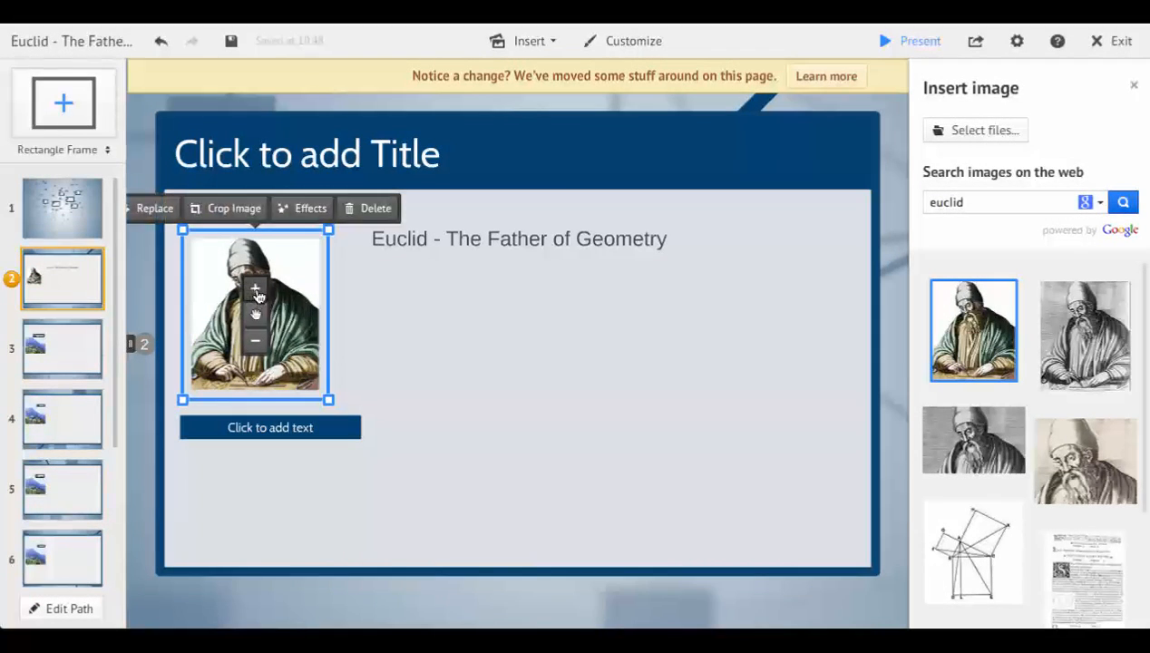
pyautogui.click(255, 290)
pyautogui.click(256, 348)
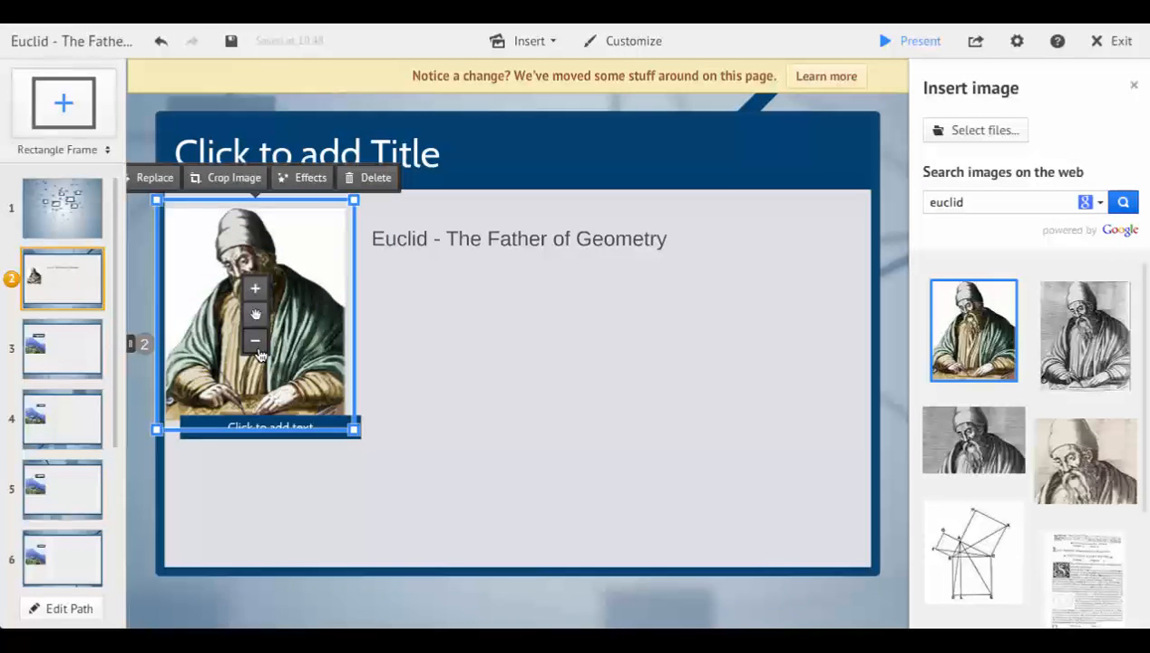
pyautogui.moveTo(255, 317); pyautogui.dragTo(266, 313)
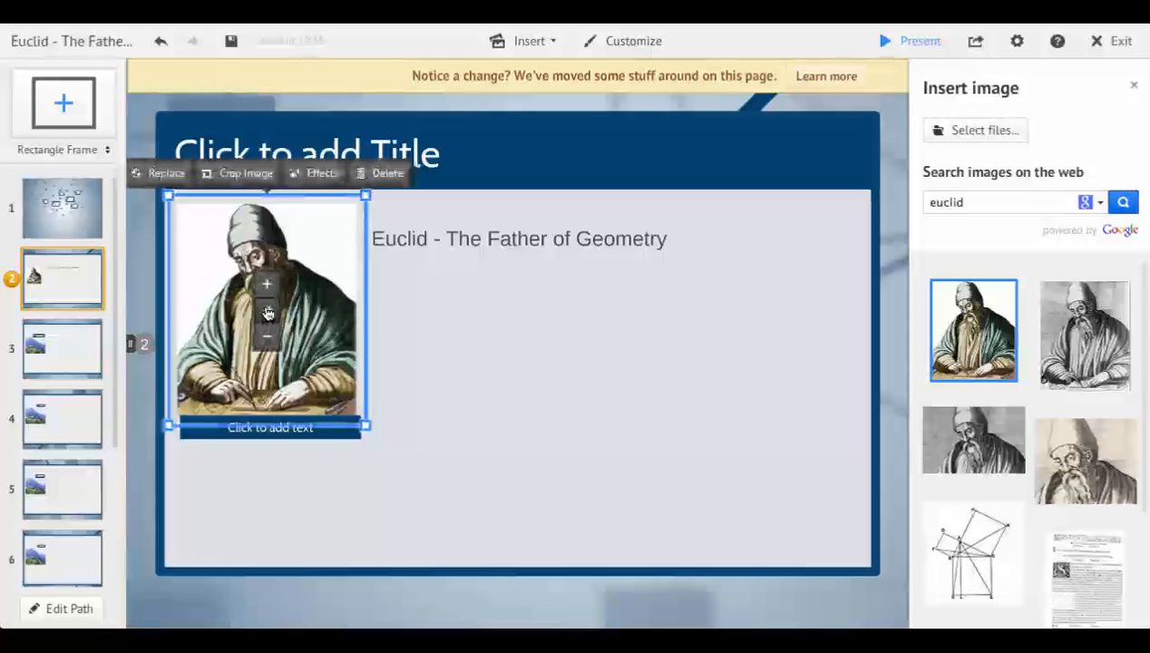
pyautogui.click(455, 420)
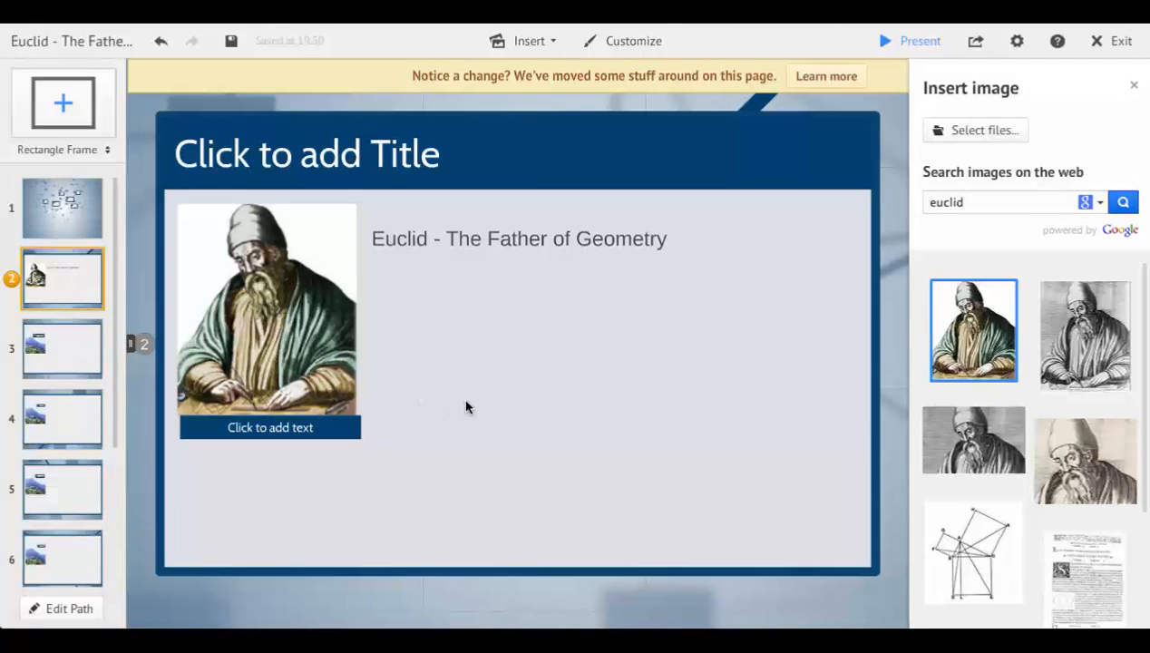
# Start a YouTube video insertion on the third path frame and copy the share link of "Euclid as the Father of Geometry" from YouTube
pyautogui.click(64, 352)
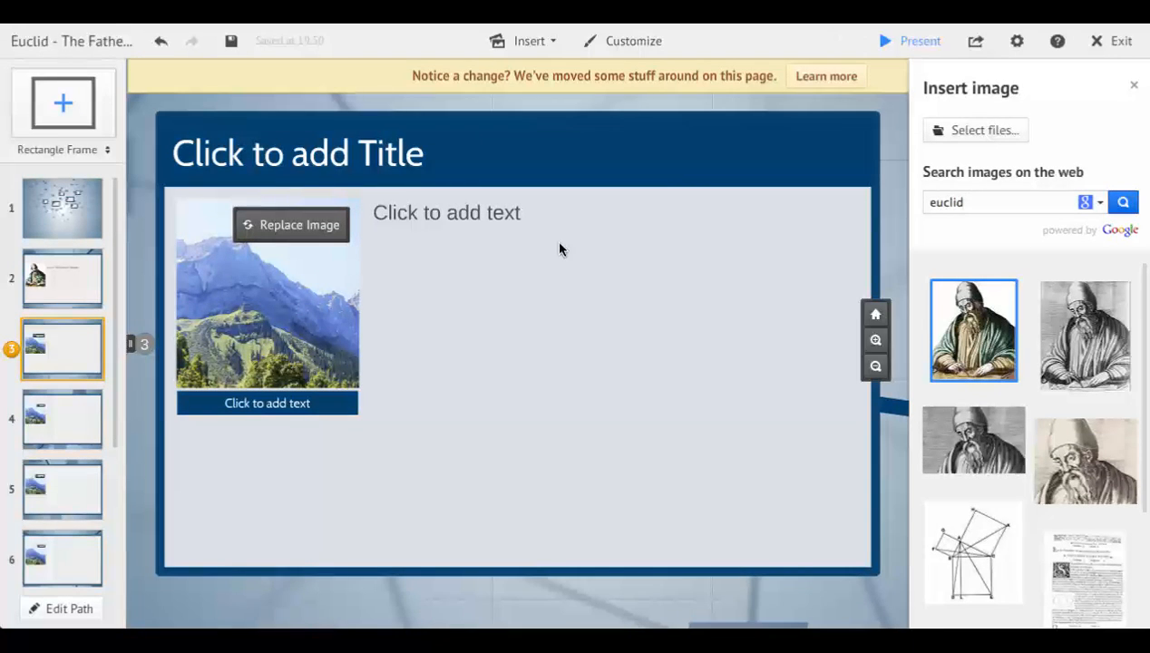
pyautogui.click(534, 42)
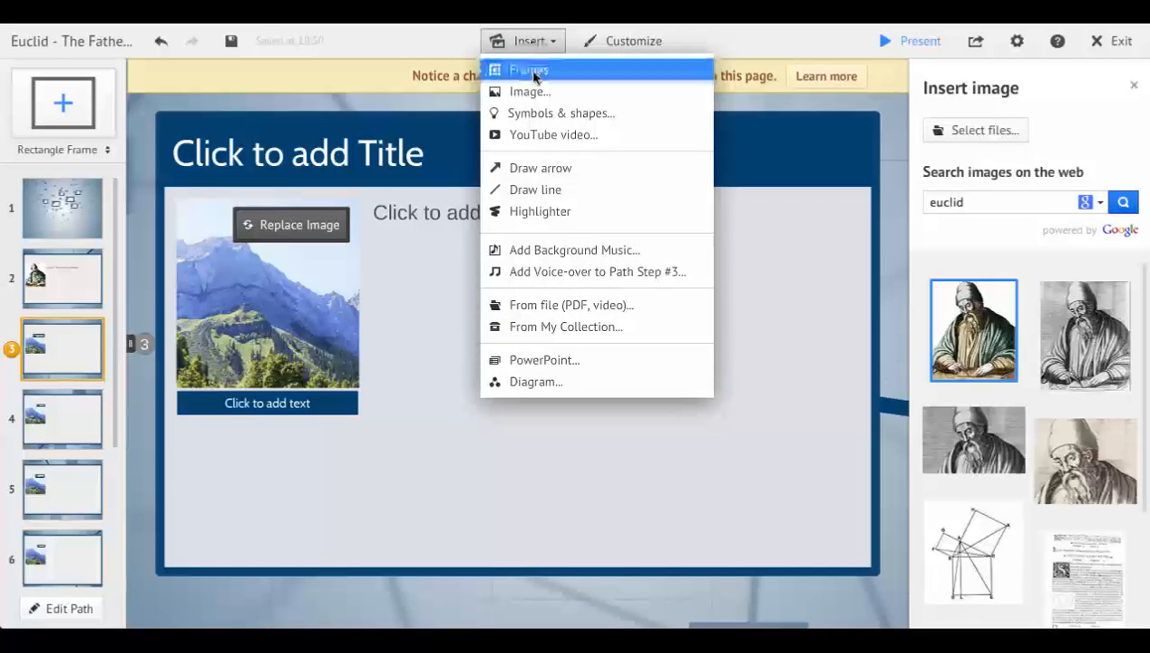
pyautogui.click(542, 138)
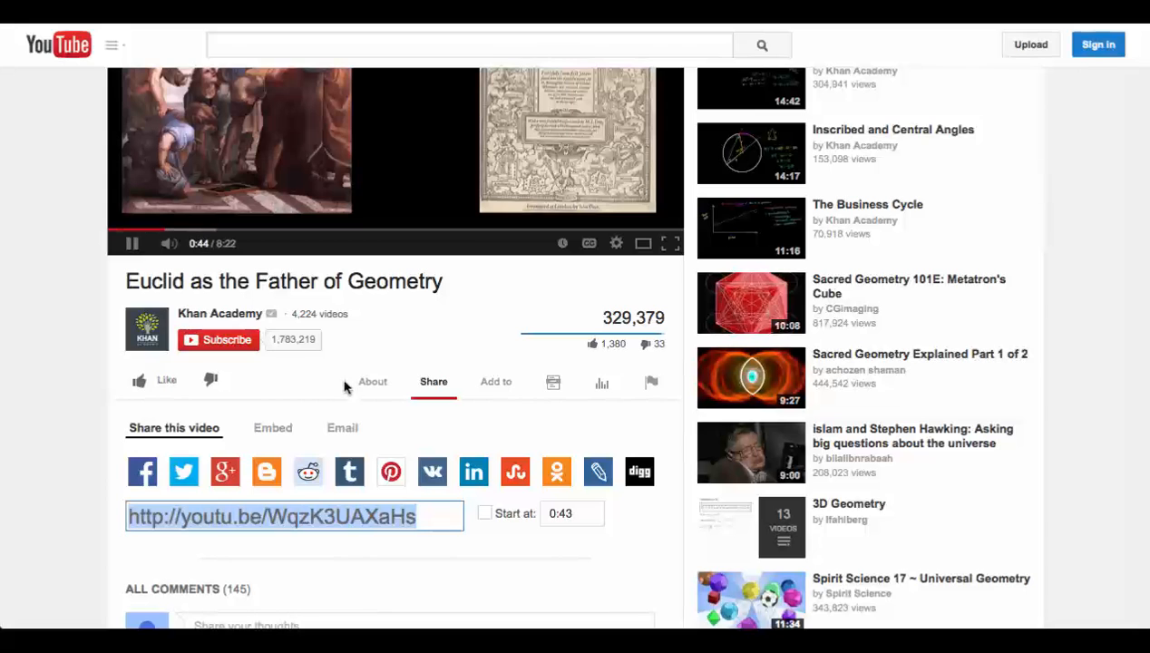
pyautogui.rightClick(358, 518)
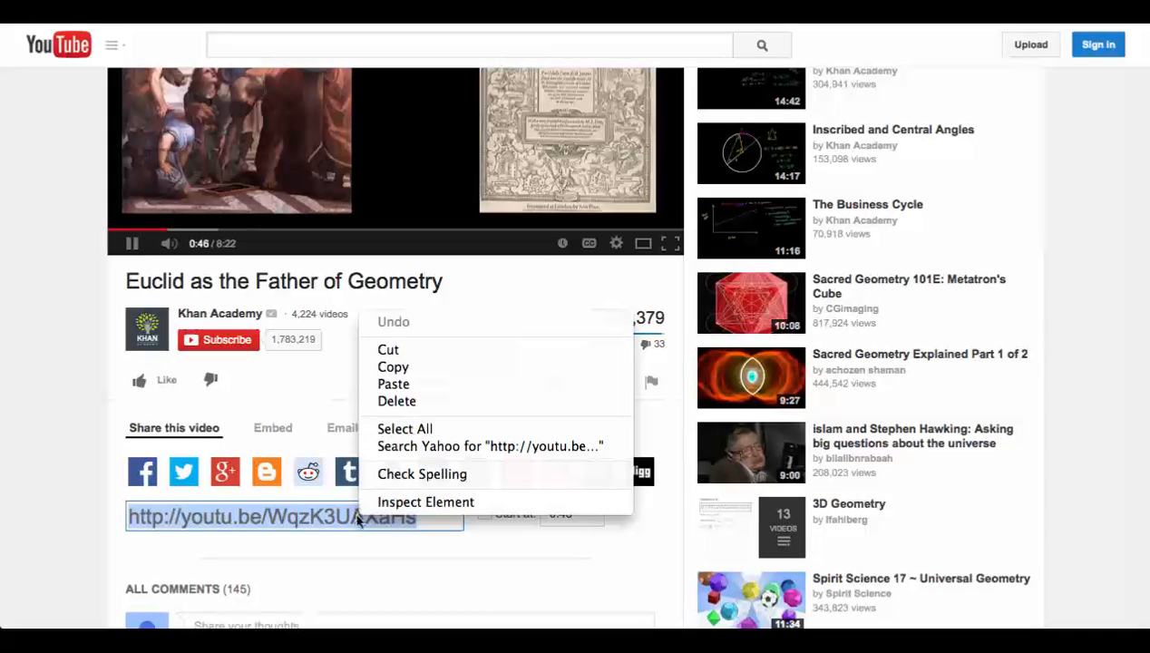
pyautogui.click(423, 367)
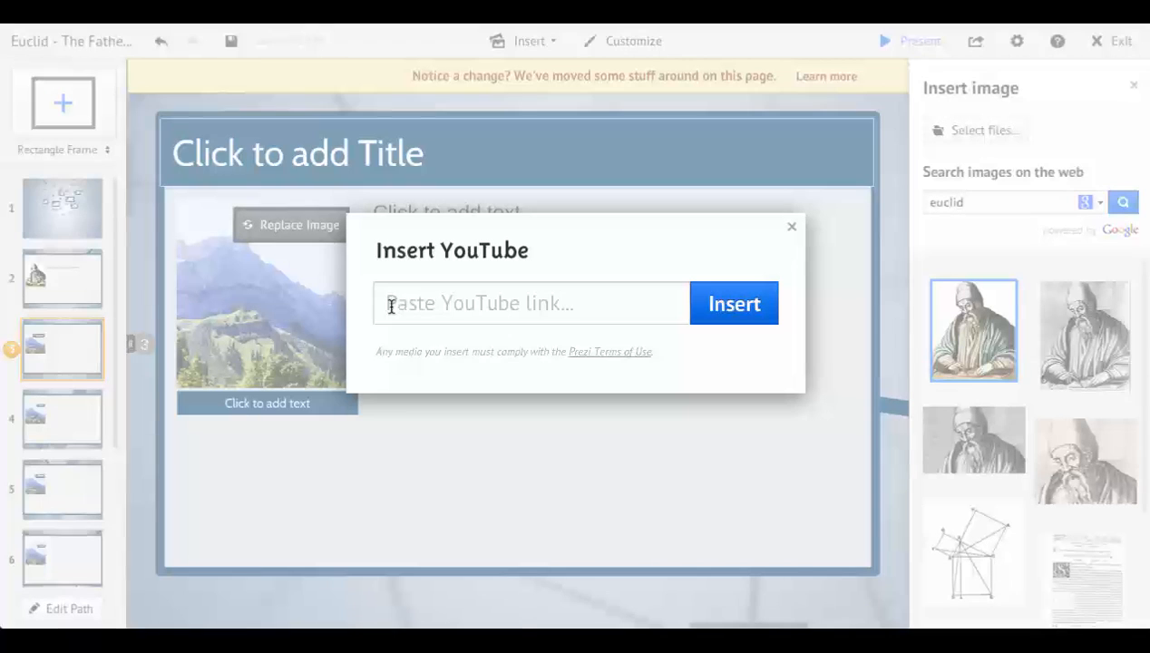
# Insert the YouTube video from the copied link in Prezi and position it below the frame's body text
pyautogui.click(400, 303)
pyautogui.rightClick(400, 307)
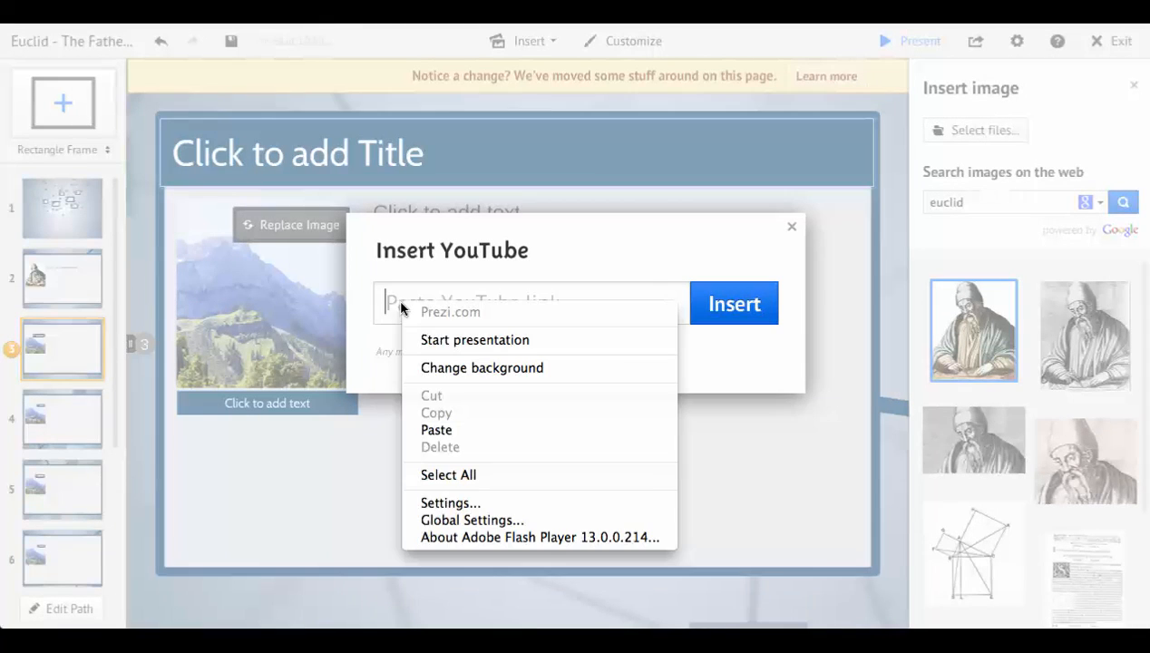
pyautogui.click(470, 426)
pyautogui.click(749, 303)
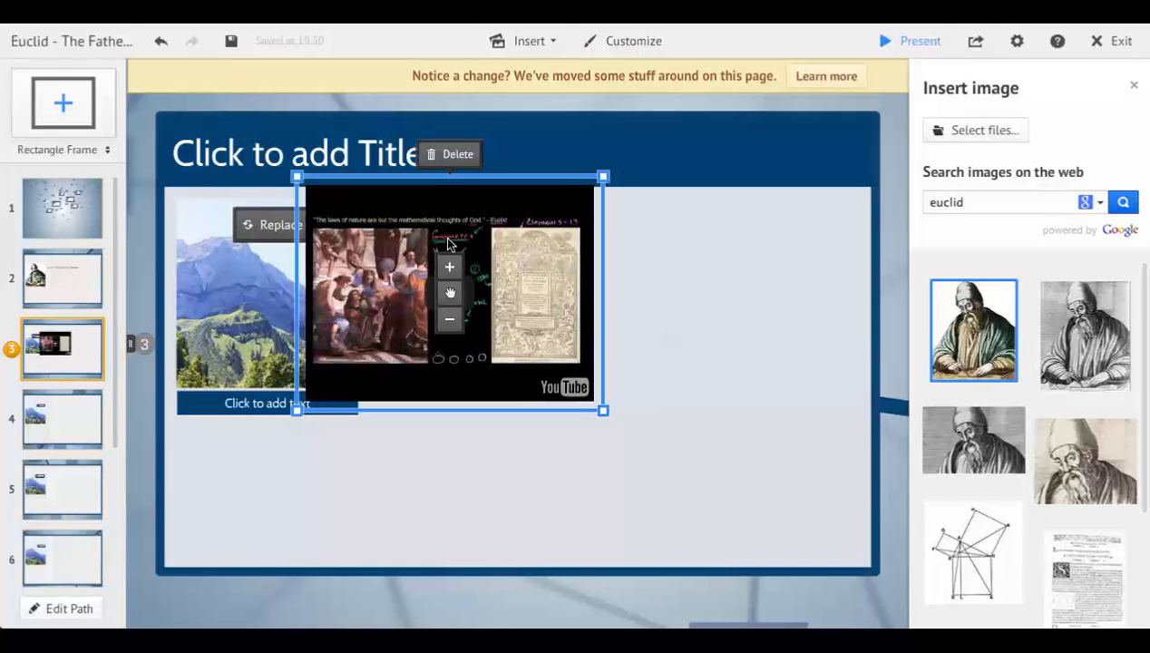
pyautogui.moveTo(452, 296); pyautogui.dragTo(538, 373)
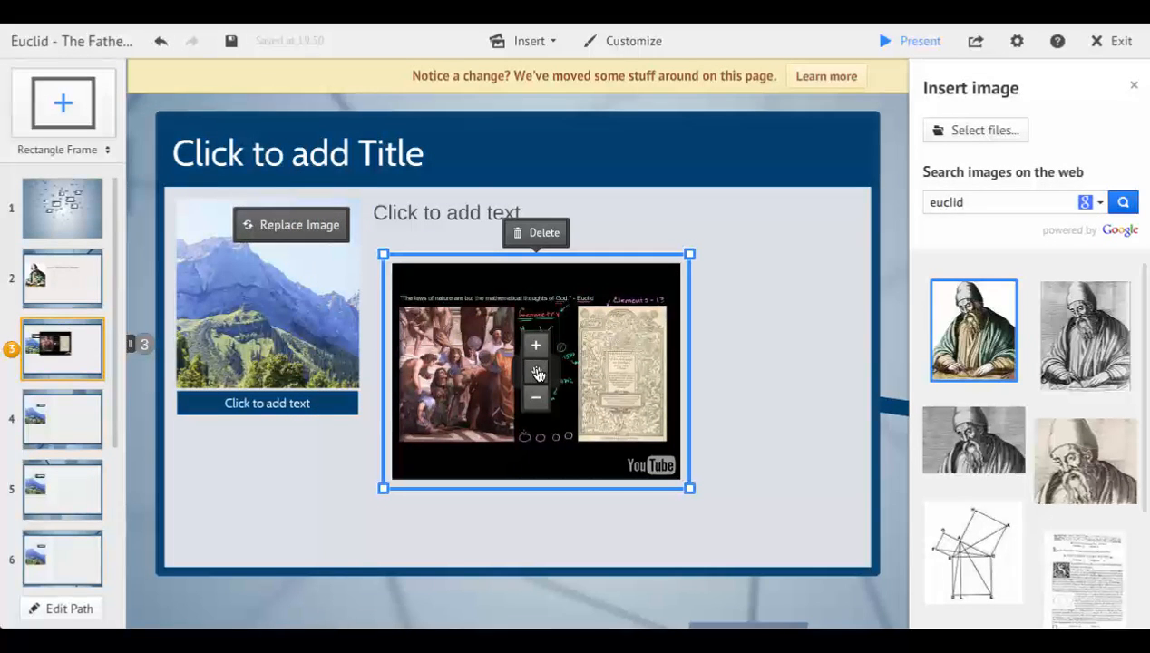
# Delete the mountain placeholder image beside the video and reorder the path so the video frame is number 2
pyautogui.click(236, 349)
pyautogui.press('Delete')
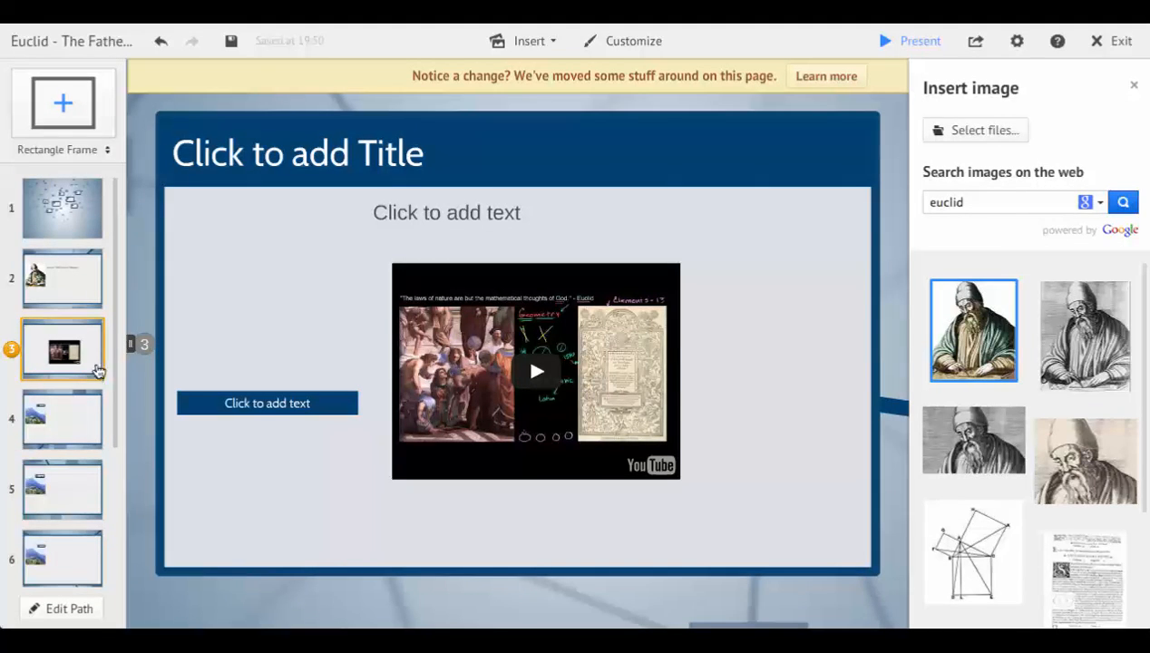
pyautogui.moveTo(44, 367); pyautogui.dragTo(23, 298)
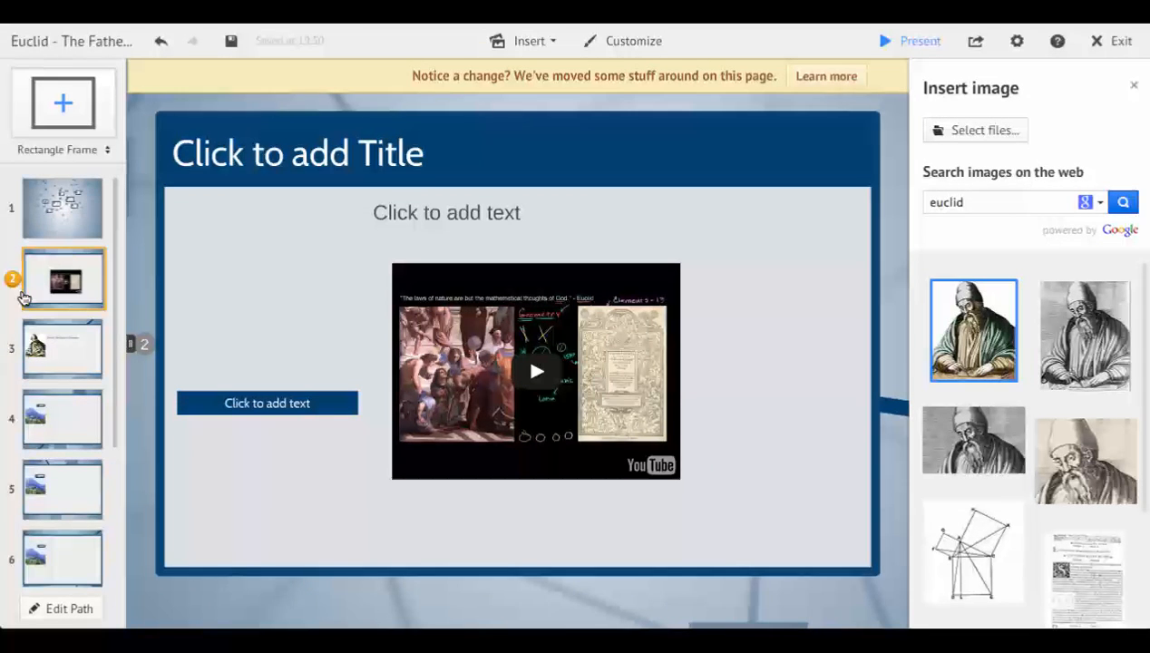
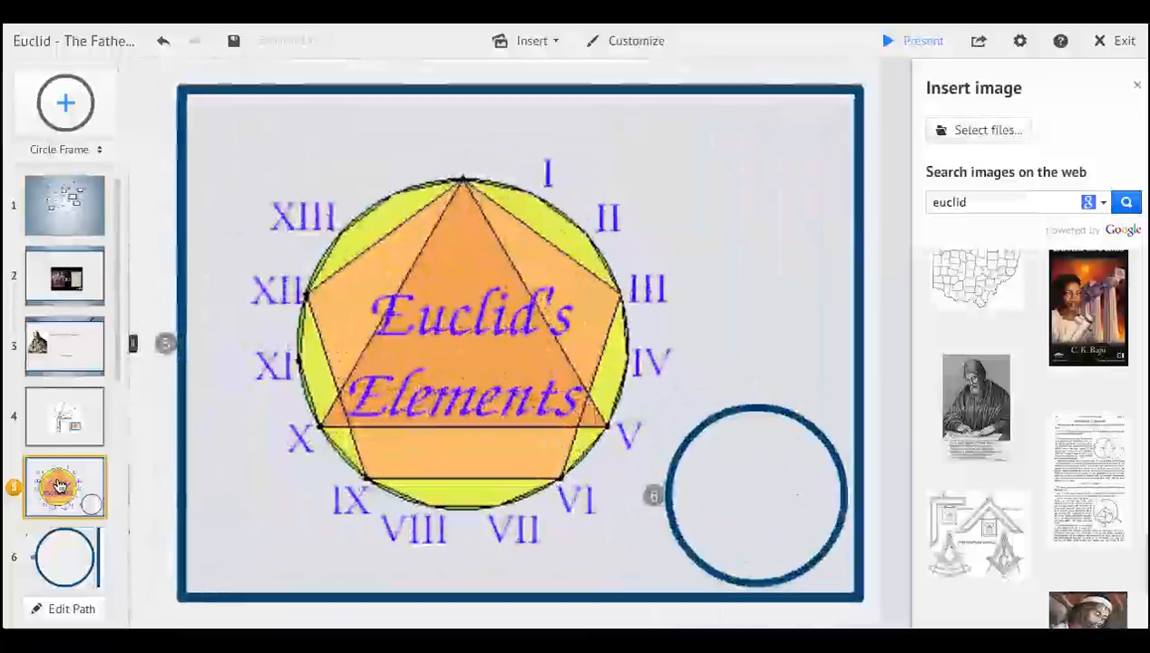
# Place the black-and-white Euclid engraving with verse inside the circle frame at path point 6 and shift it nearer the centre
pyautogui.click(72, 557)
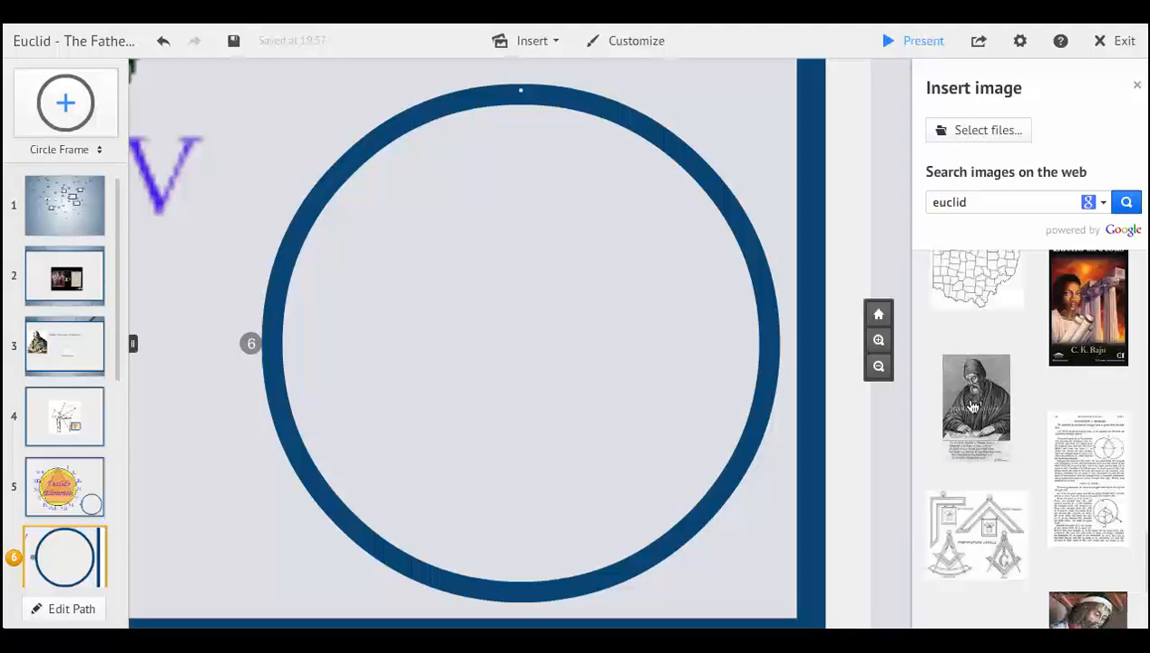
pyautogui.moveTo(964, 400); pyautogui.dragTo(505, 306)
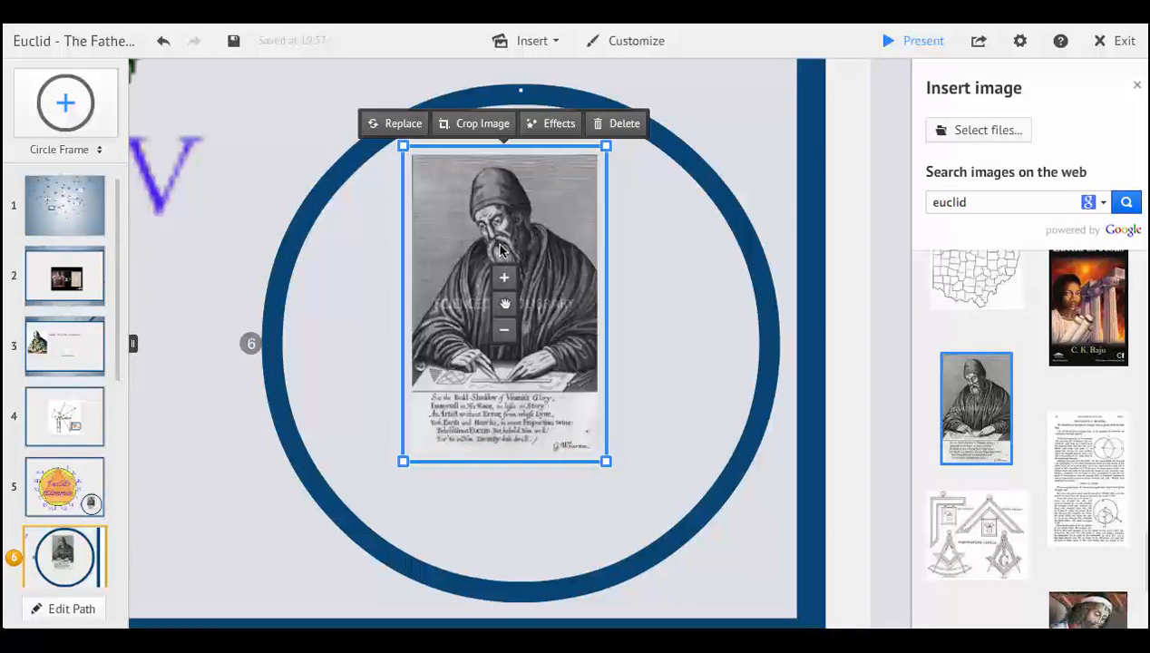
pyautogui.moveTo(505, 303); pyautogui.dragTo(510, 317)
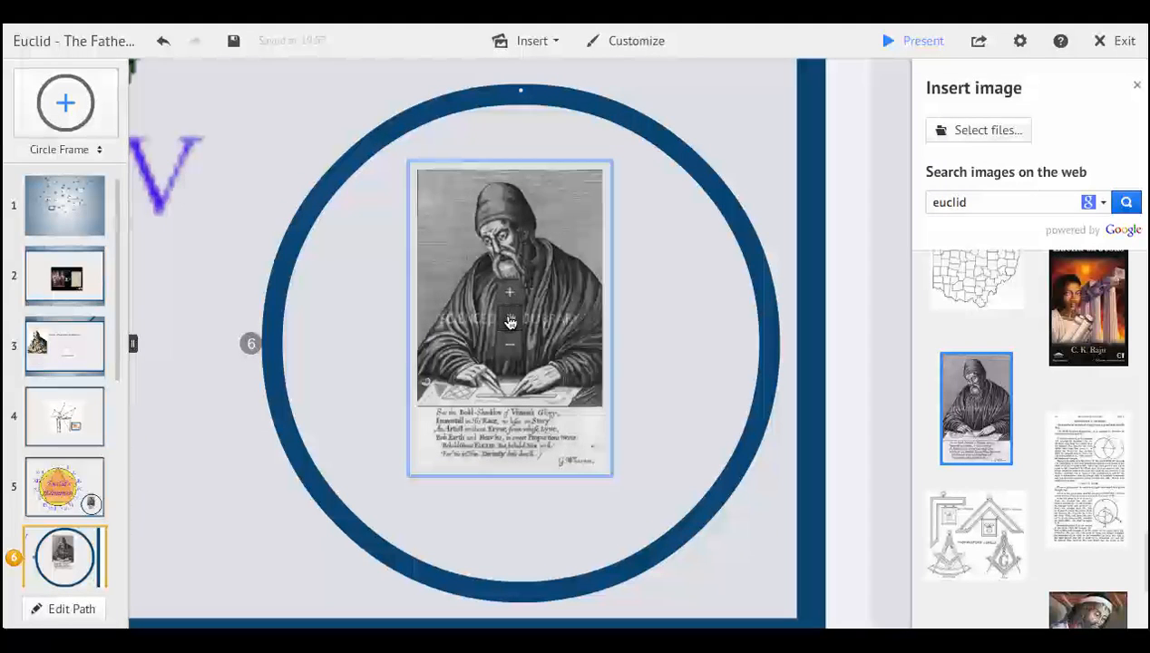
# Add a bracket frame inside the circle frame and centre it just below the Euclid engraving
pyautogui.click(99, 151)
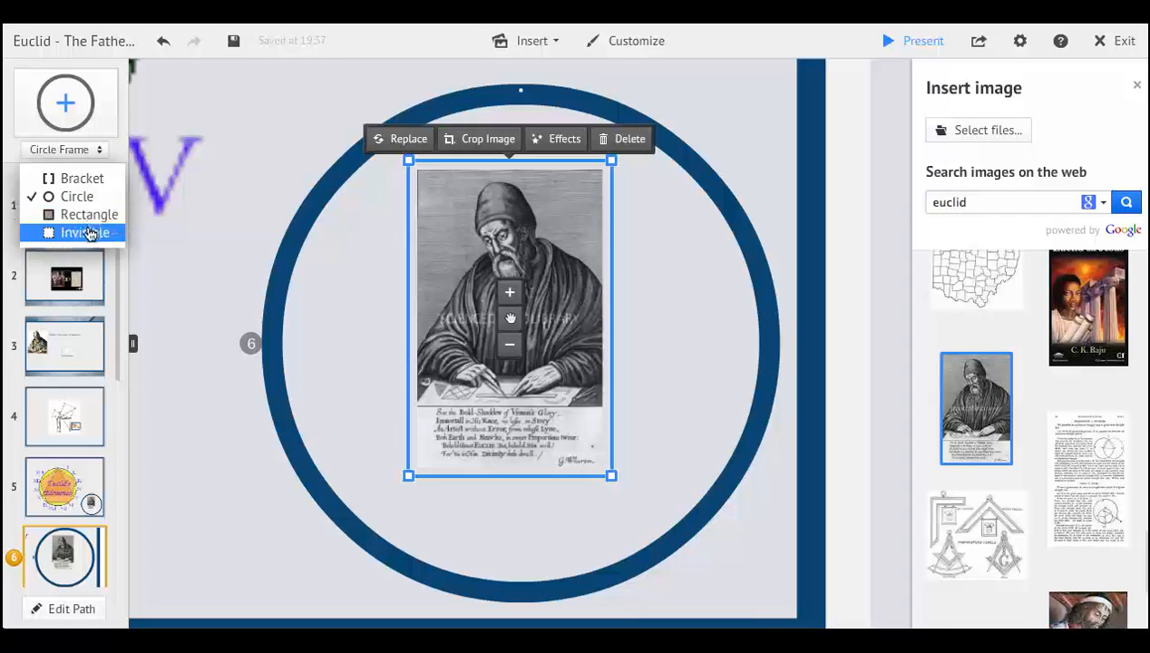
pyautogui.click(87, 180)
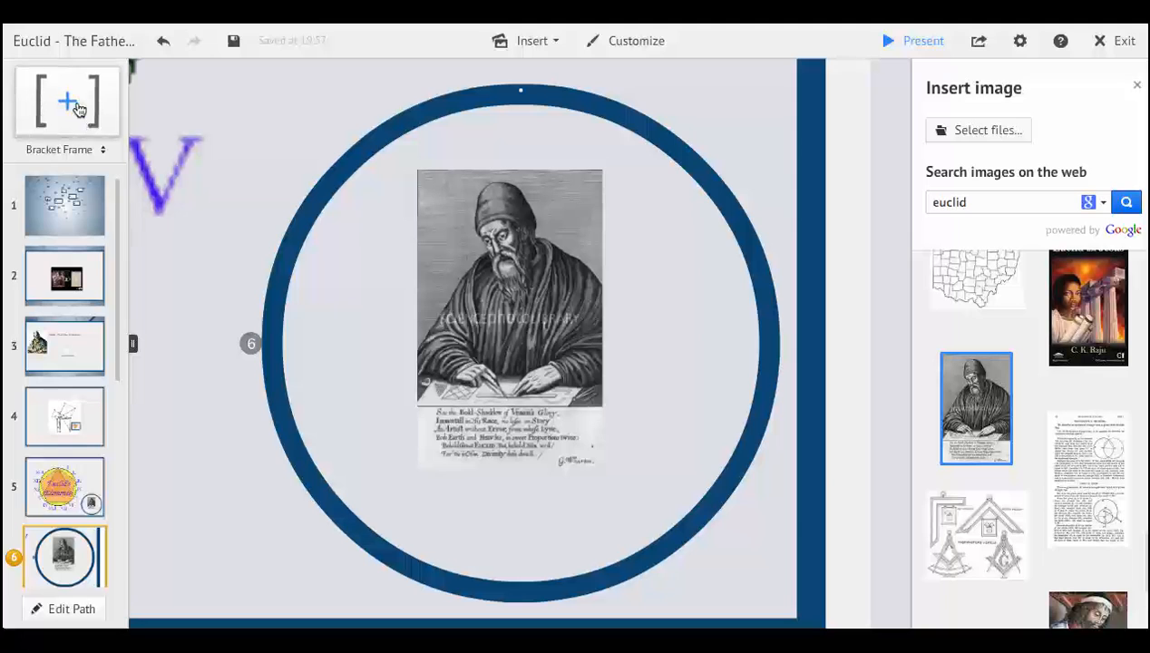
pyautogui.moveTo(90, 98); pyautogui.dragTo(530, 533)
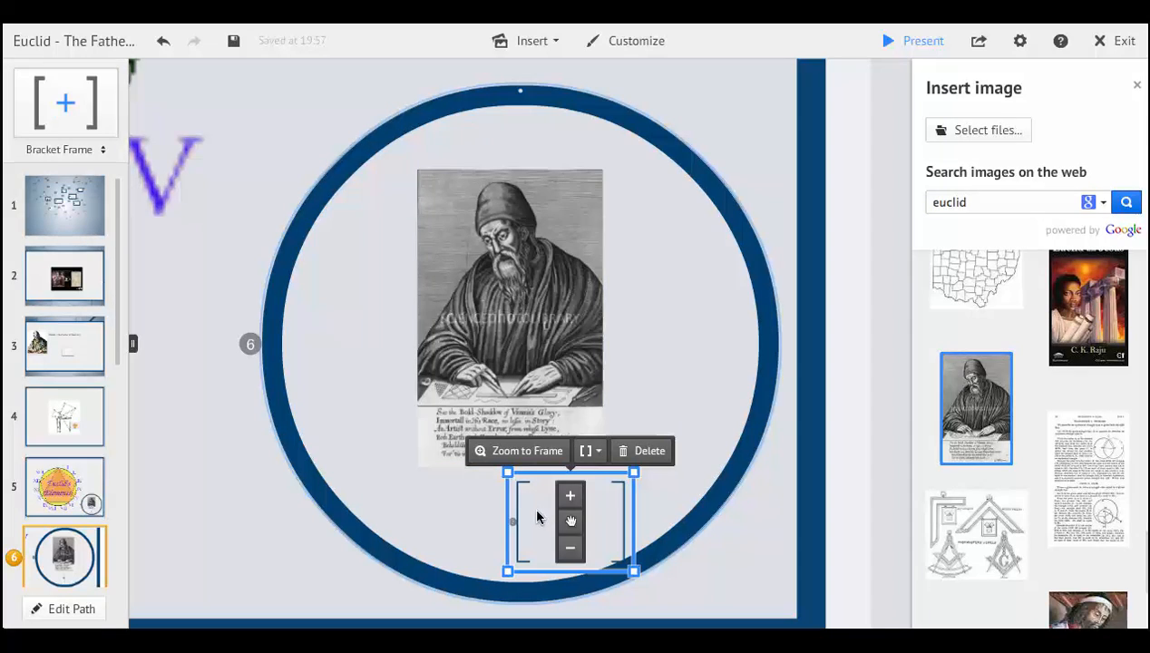
pyautogui.click(534, 528)
pyautogui.moveTo(535, 527); pyautogui.dragTo(489, 527)
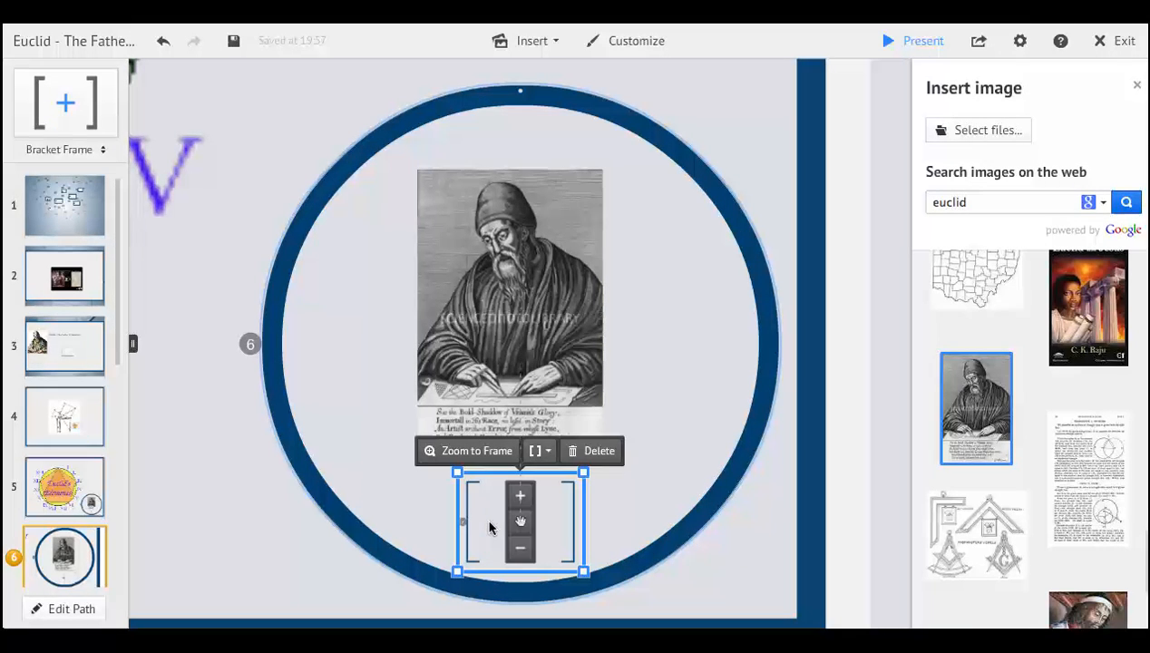
# Place the Past-Masters' Jewels web image over the new bracket frame at path point 7
pyautogui.click(477, 451)
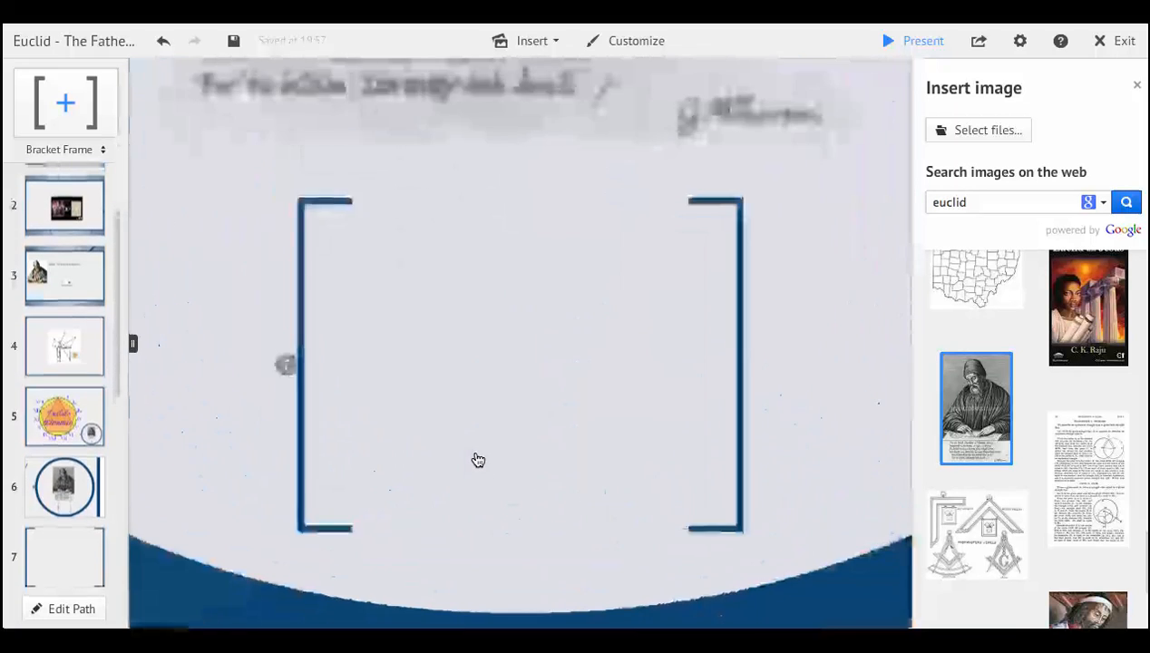
pyautogui.scroll(1, 478, 460)
pyautogui.scroll(-2, 478, 459)
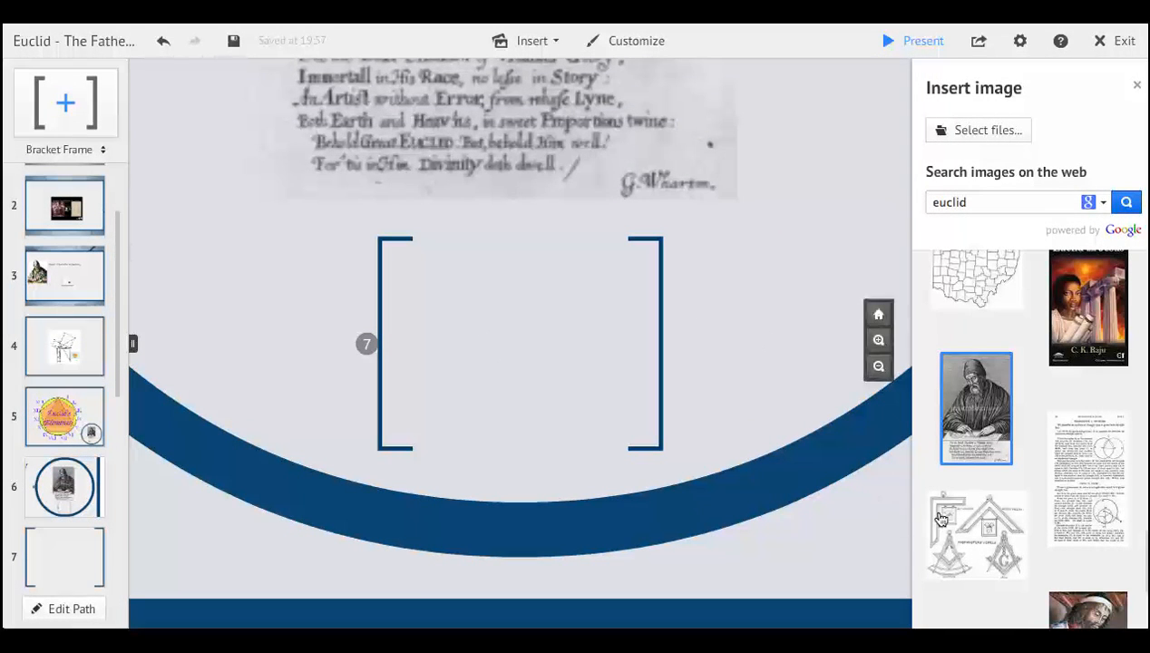
pyautogui.moveTo(1000, 526); pyautogui.dragTo(519, 336)
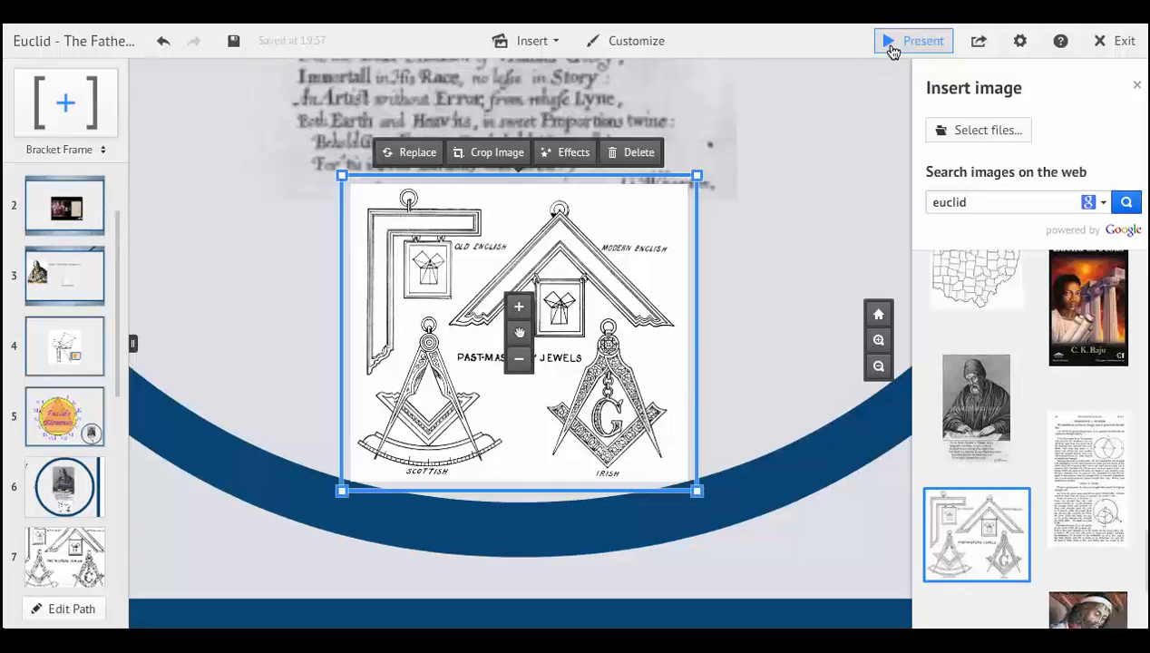
# Present the prezi from the overview through the path to the Past-Masters' Jewels image, playing the embedded Euclid video along the way
pyautogui.click(891, 47)
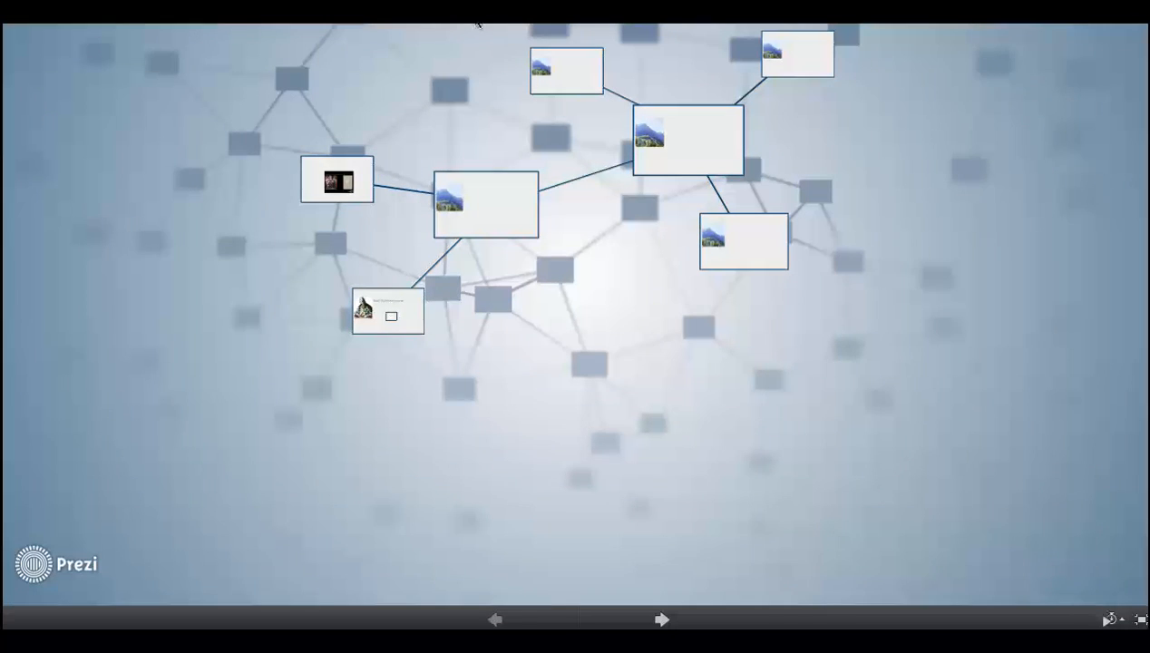
pyautogui.click(663, 619)
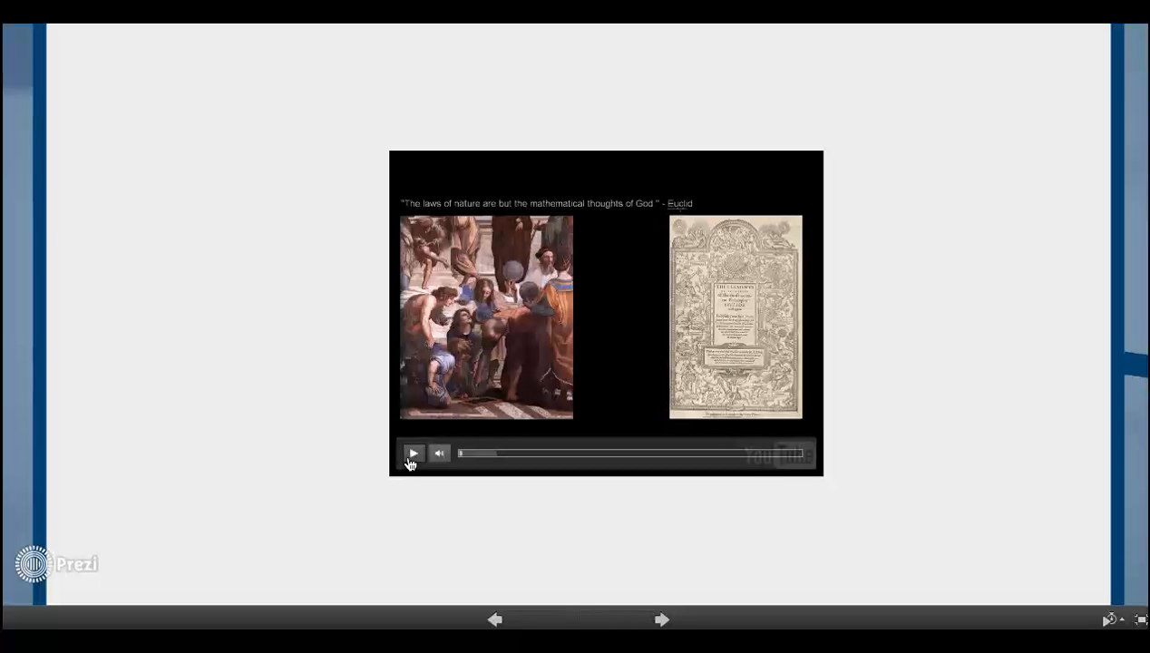
pyautogui.click(413, 462)
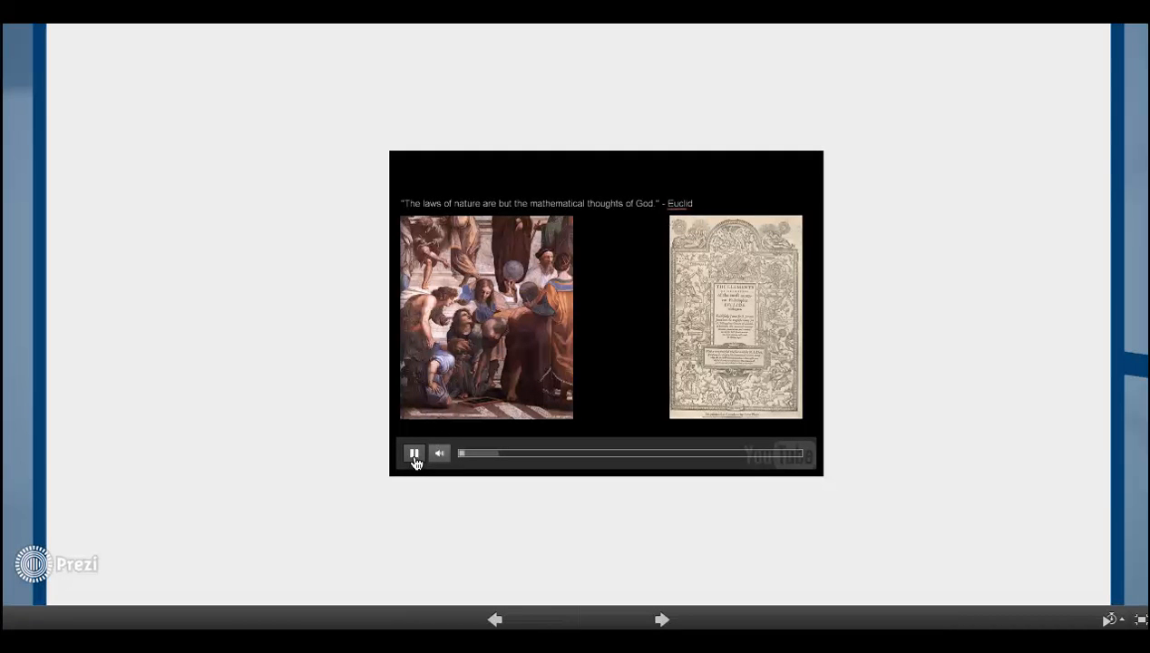
pyautogui.click(662, 620)
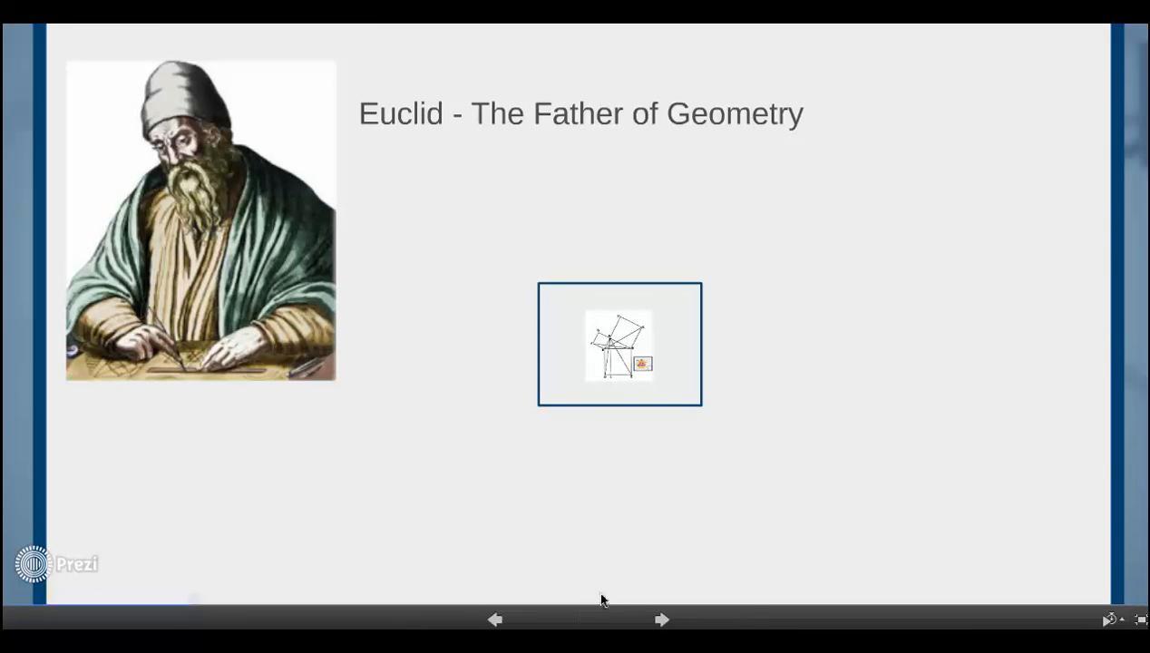
pyautogui.click(662, 620)
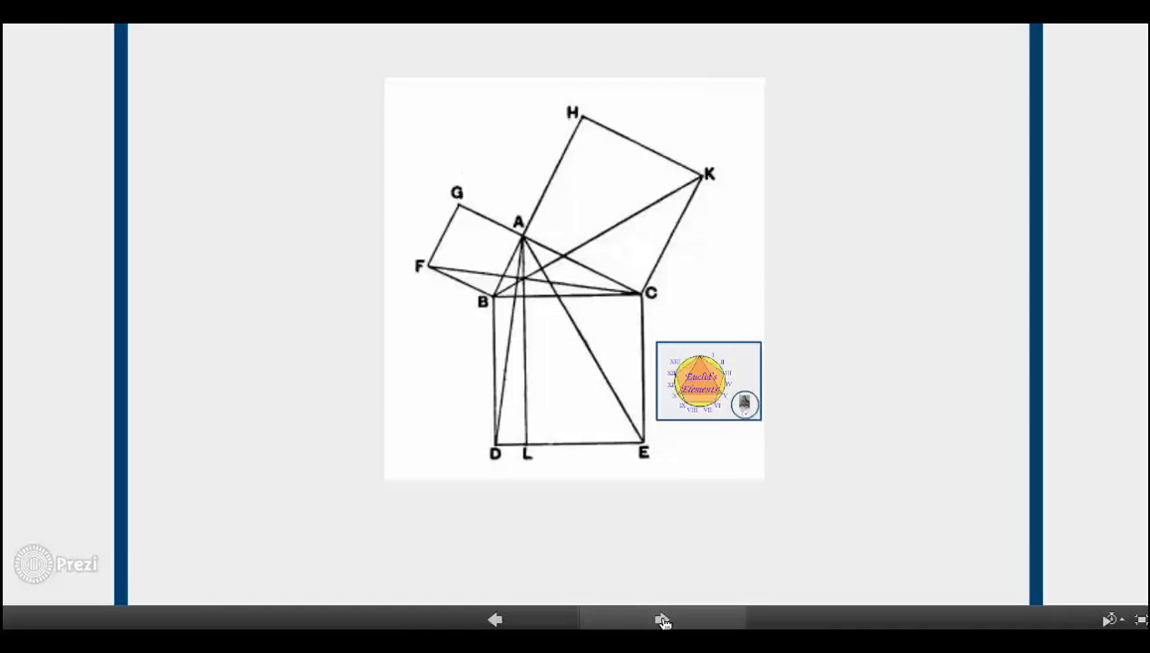
pyautogui.click(662, 620)
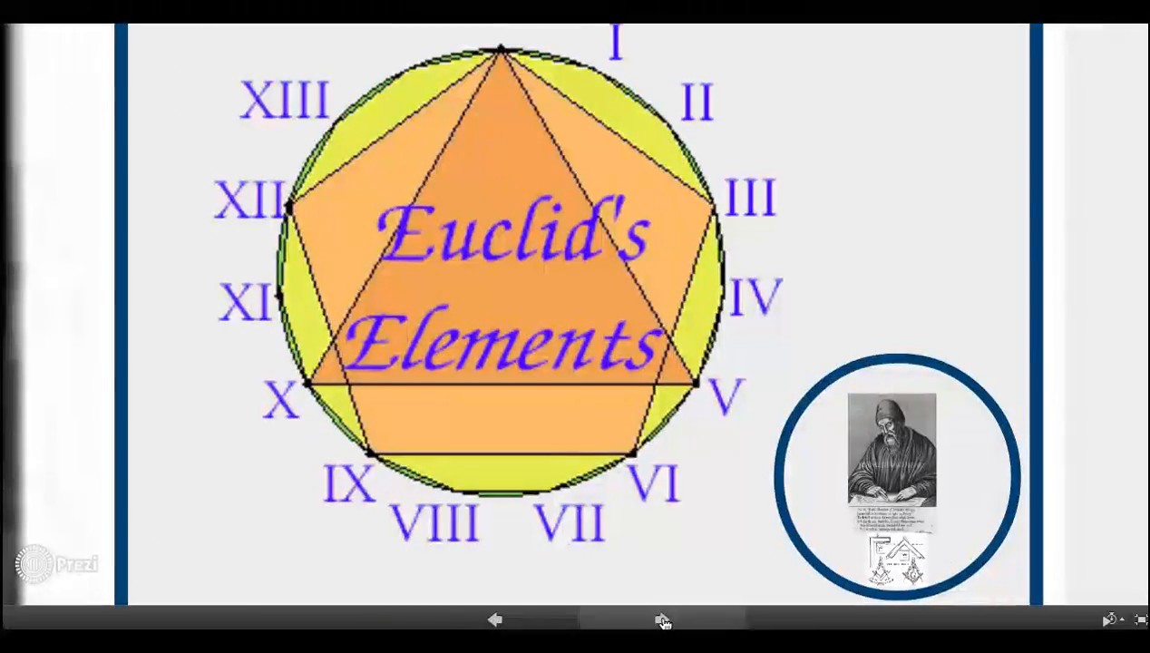
pyautogui.click(663, 620)
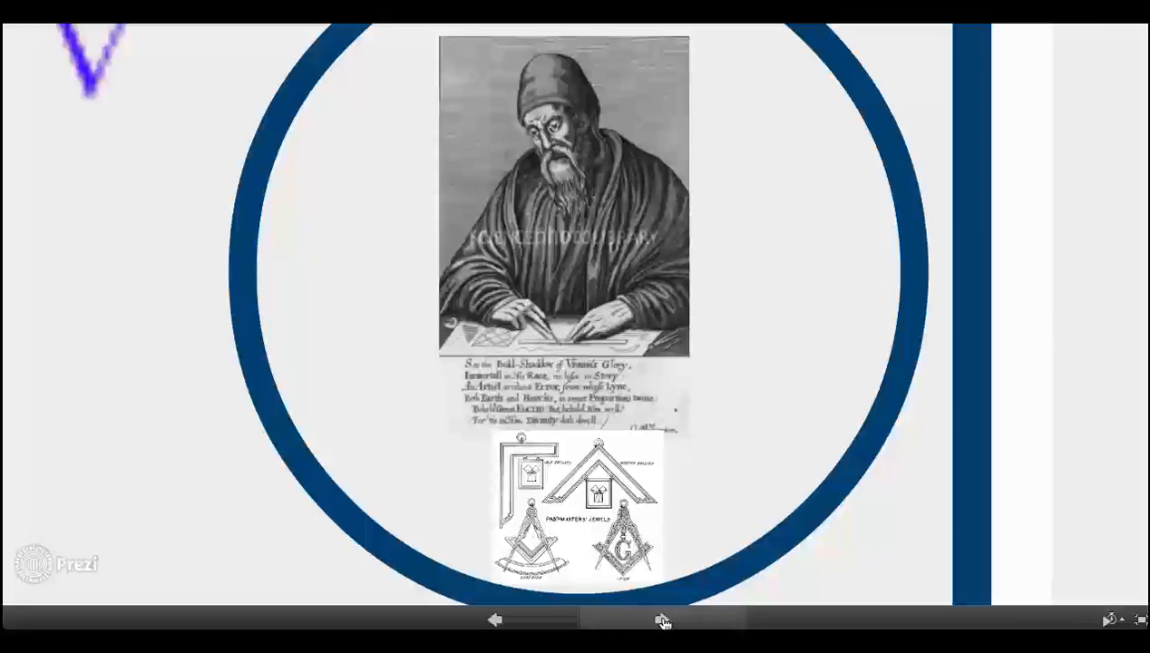
pyautogui.click(663, 620)
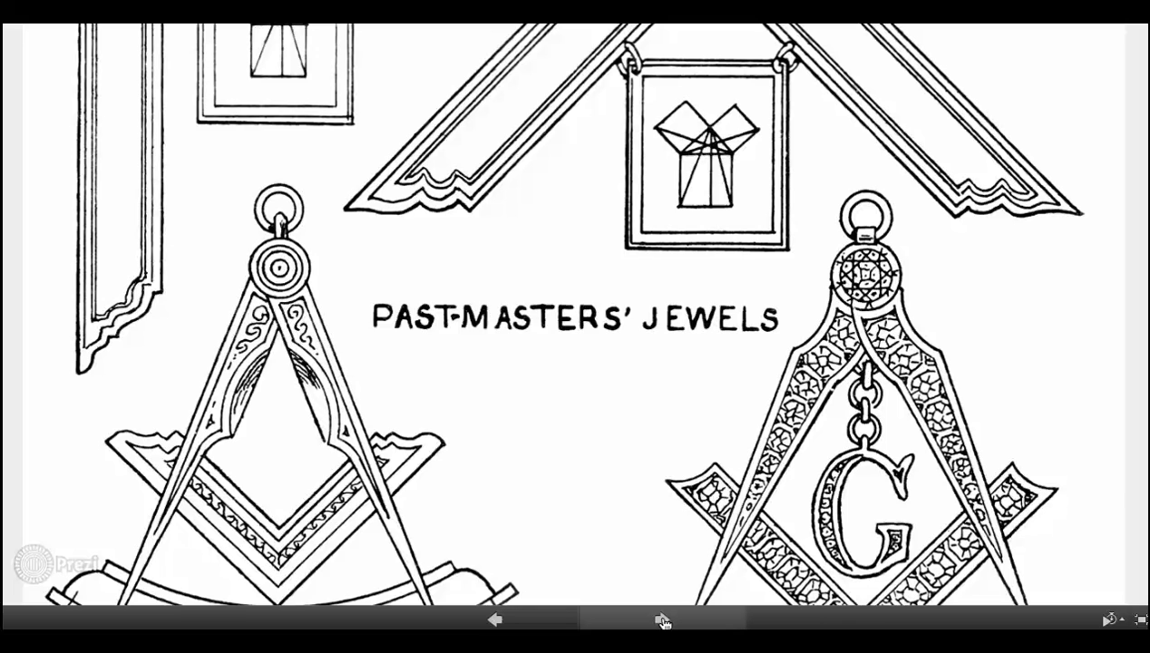
pyautogui.click(663, 620)
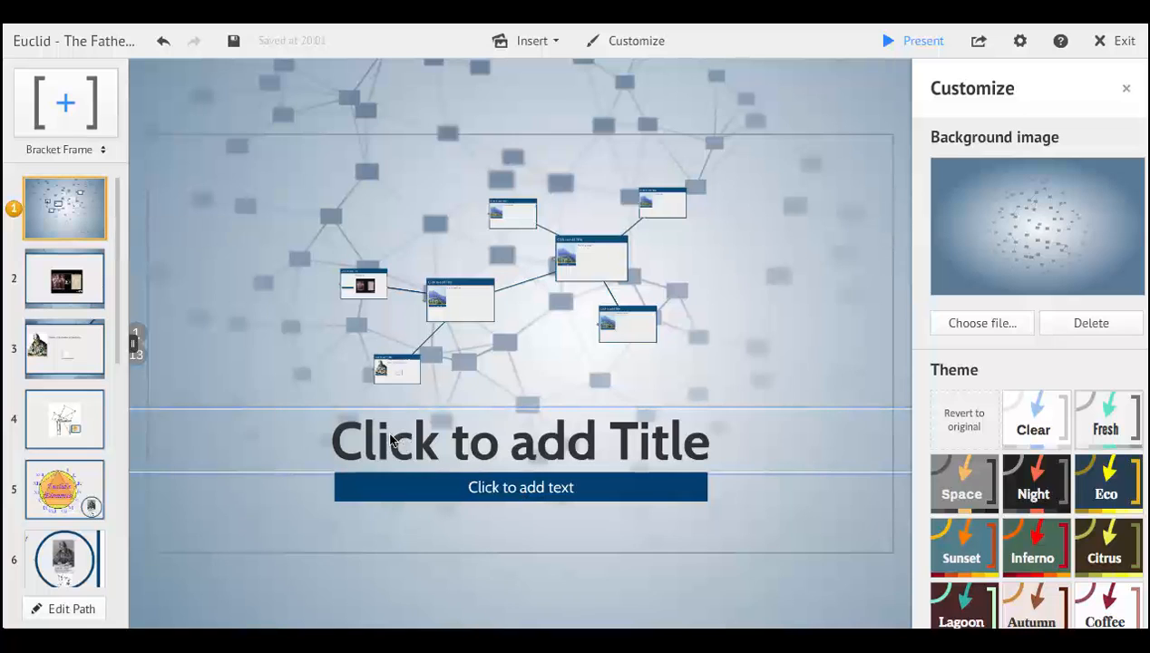
# Replace the title placeholder on the overview frame with "Euclid"
pyautogui.click(390, 438)
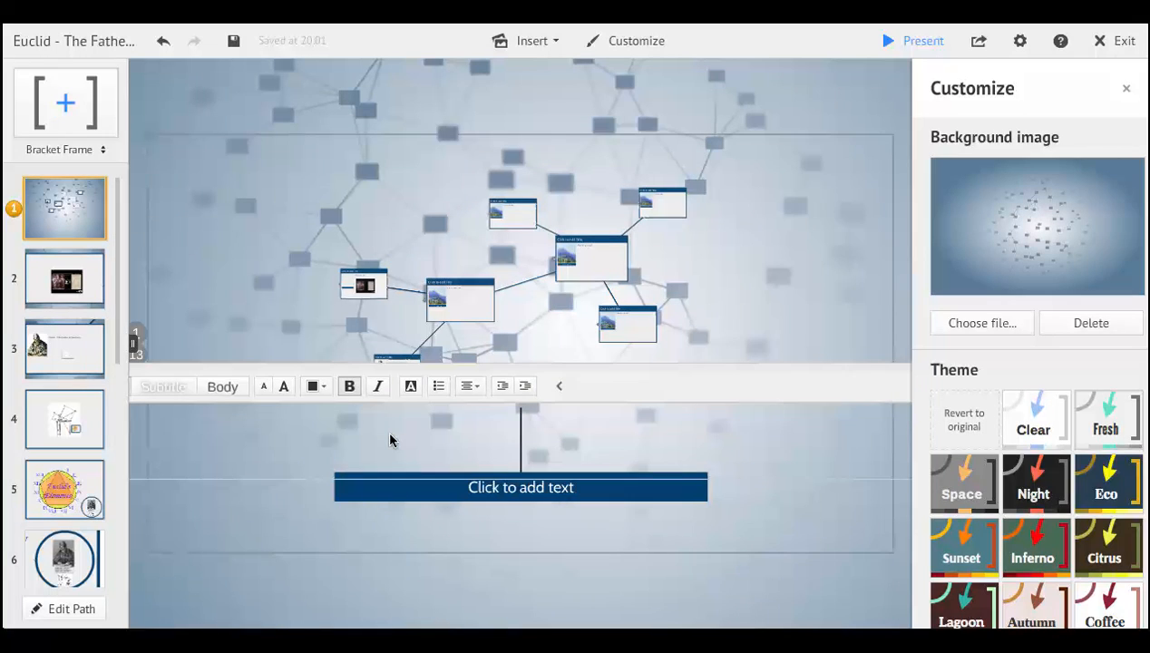
pyautogui.write('E')
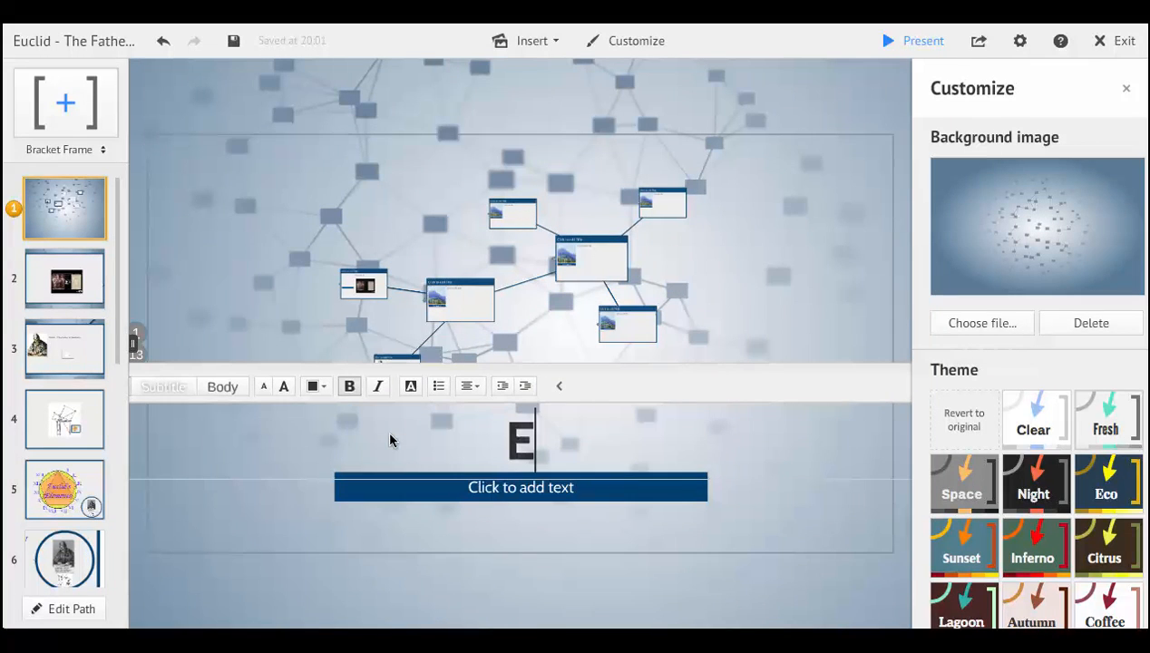
pyautogui.write('uclid')
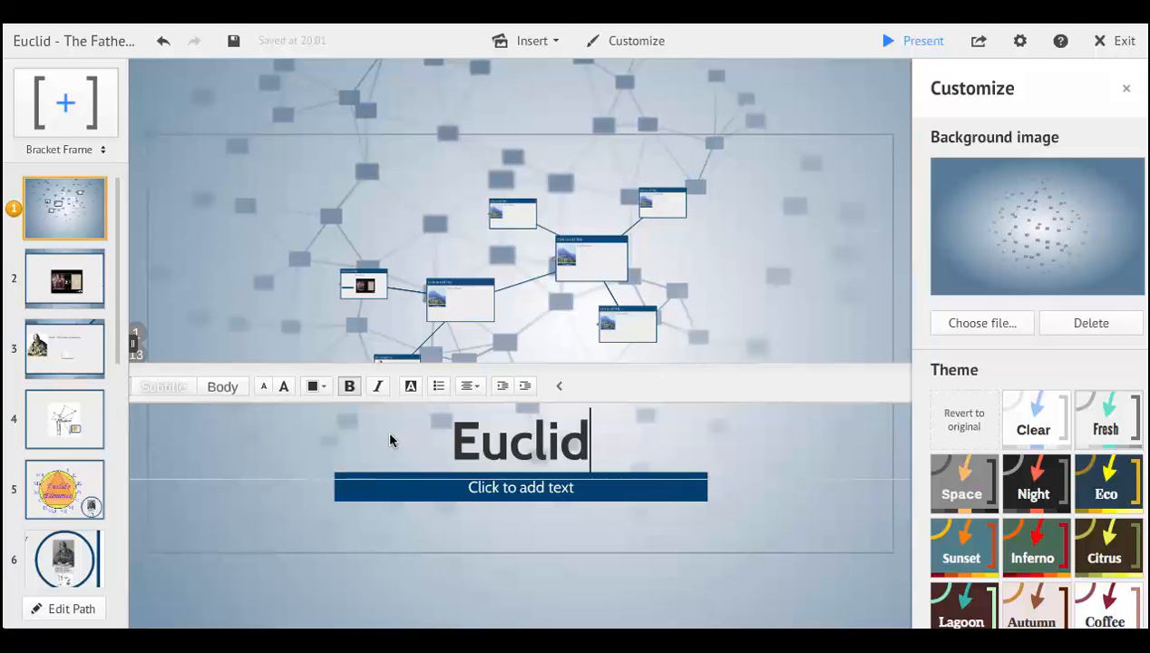
pyautogui.click(810, 478)
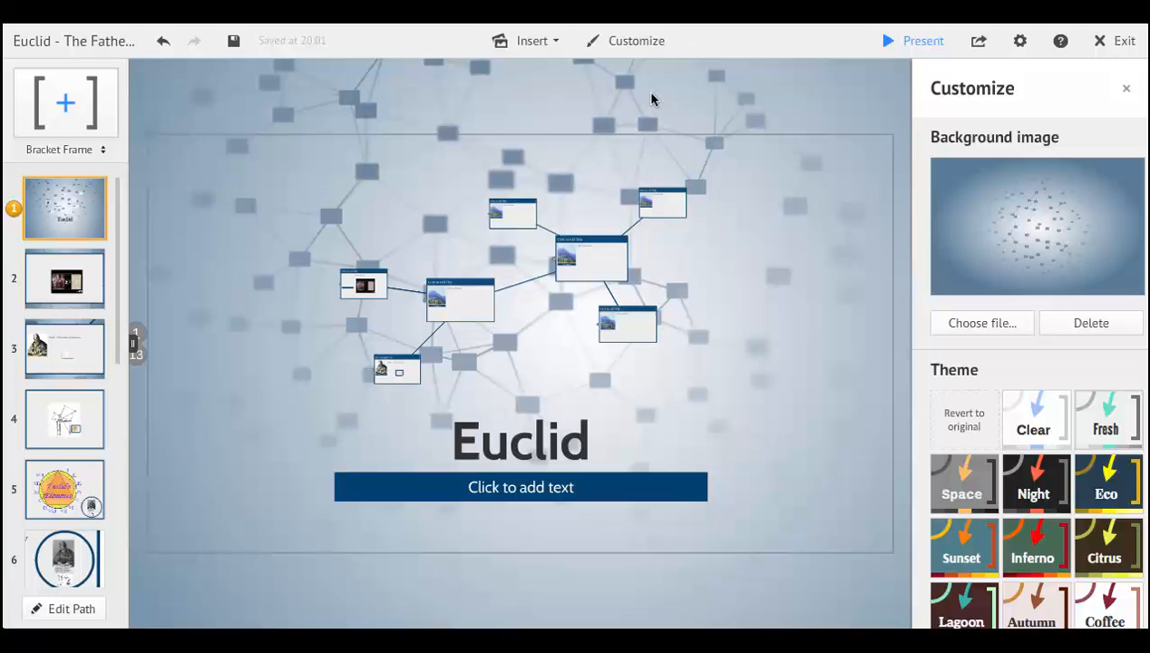
# Open the sharing settings for the prezi to examine its public link, reuse permission and invitation options
pyautogui.click(978, 45)
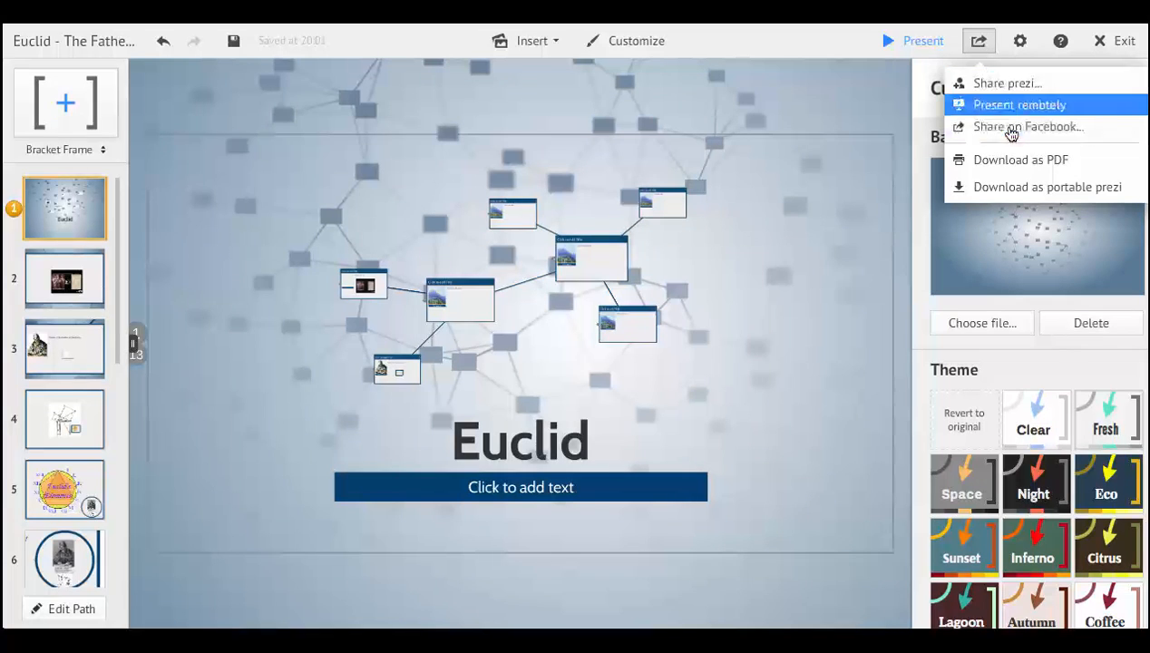
pyautogui.click(1006, 84)
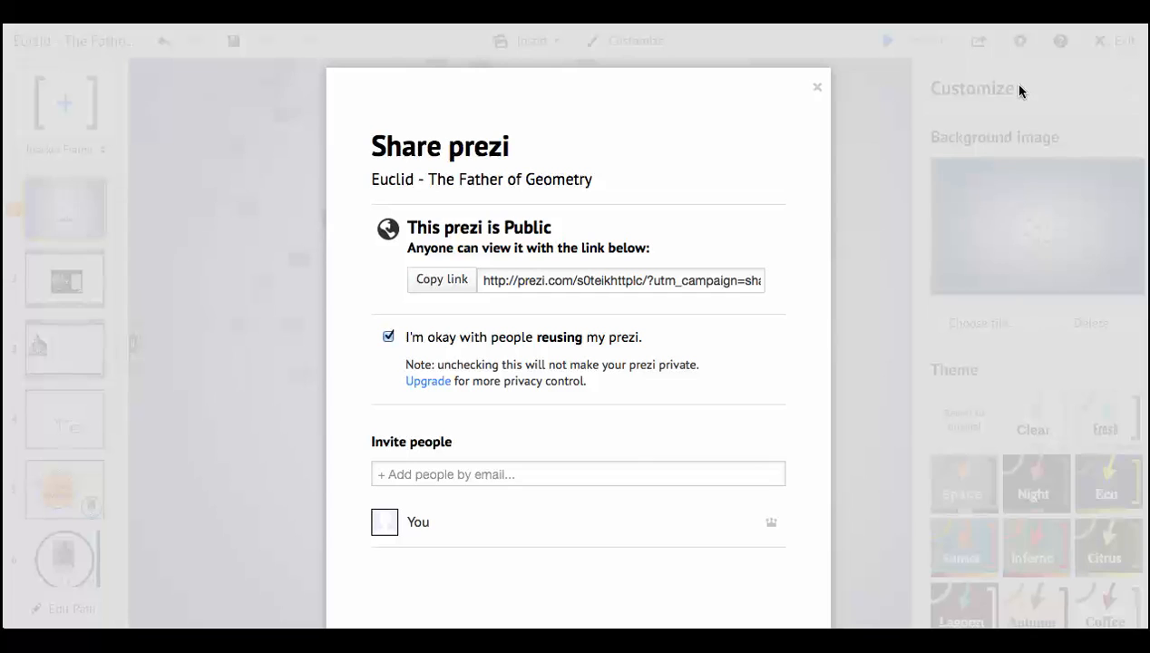